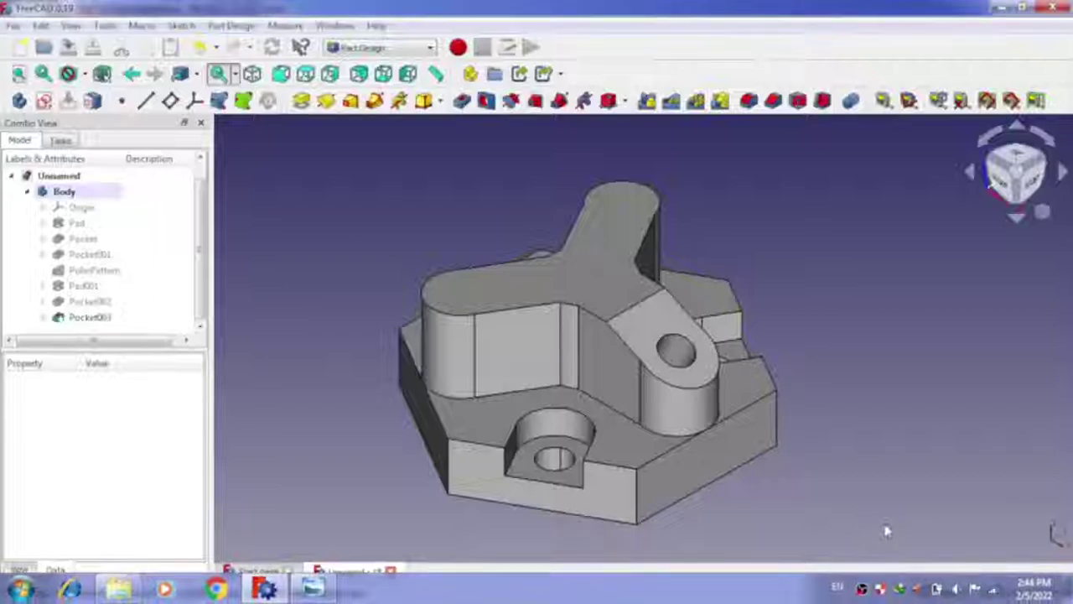
- Start a new sketch on the bracket arm's side face
{"action": "left_click", "coordinate": [514, 371]}
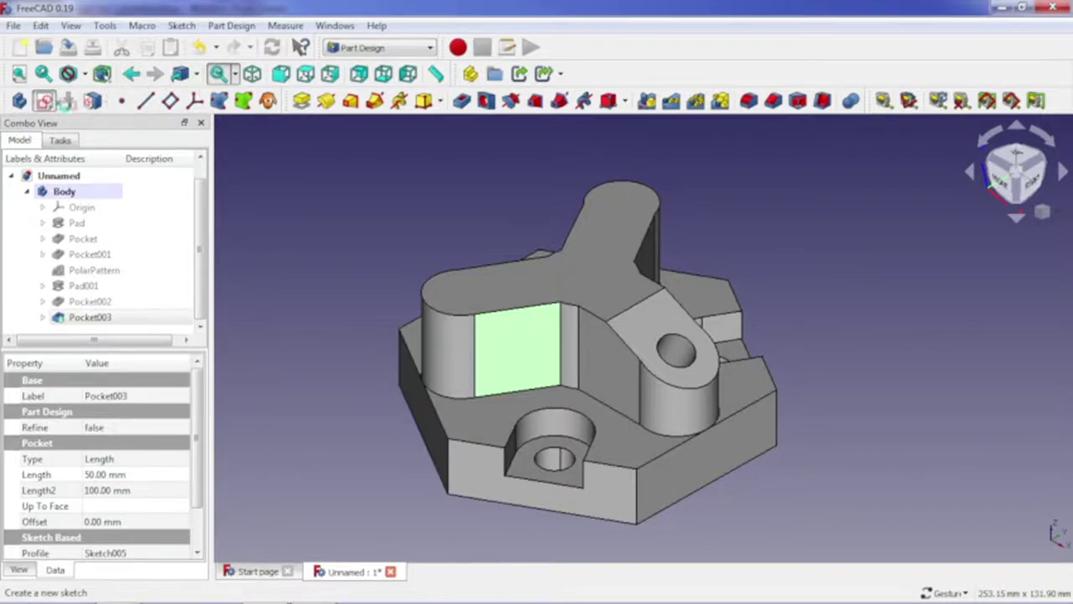
{"action": "left_click", "coordinate": [44, 101]}
{"action": "scroll", "coordinate": [525, 338], "scroll_direction": "up", "scroll_amount": 3}
{"action": "scroll", "coordinate": [525, 322], "scroll_direction": "up", "scroll_amount": 1}
{"action": "scroll", "coordinate": [525, 321], "scroll_direction": "down", "scroll_amount": 1}
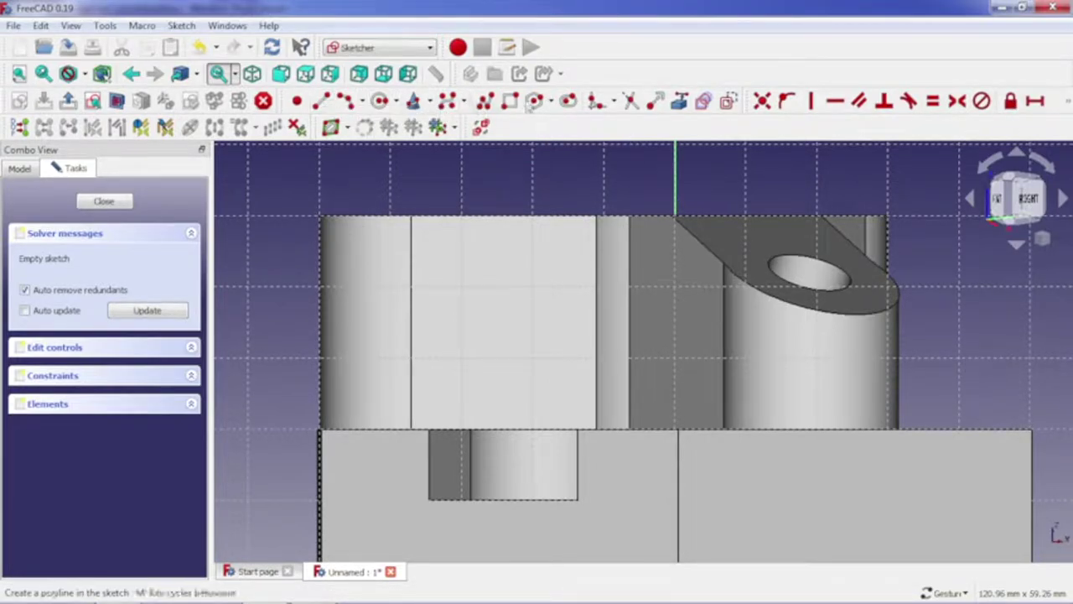
- Project the face's two top edges and draw a triangular profile from the top-left corner
{"action": "left_click", "coordinate": [701, 101]}
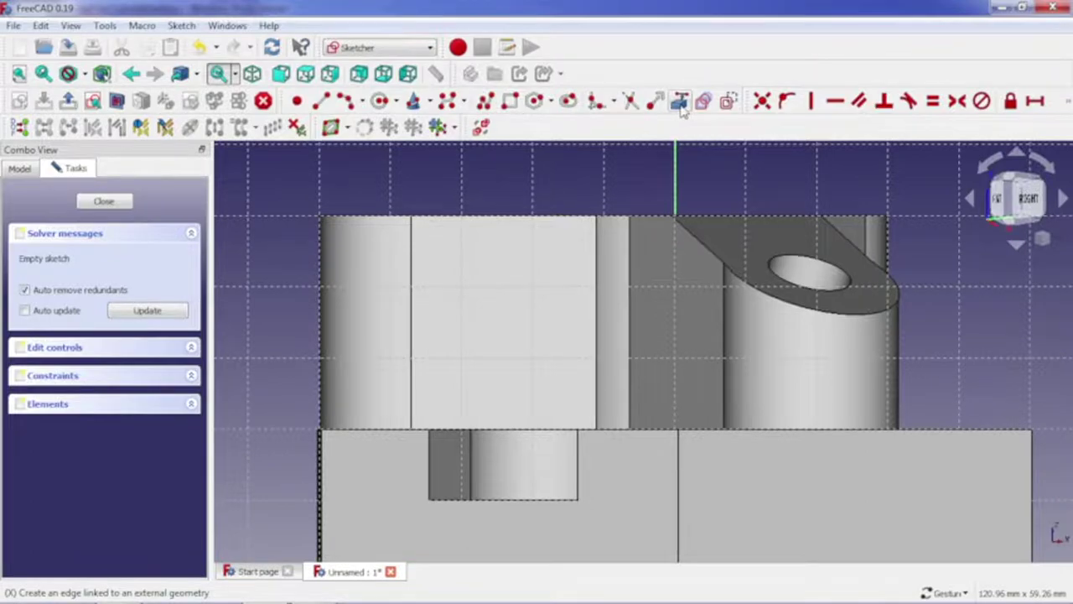
{"action": "left_click", "coordinate": [493, 214]}
{"action": "left_click", "coordinate": [386, 216]}
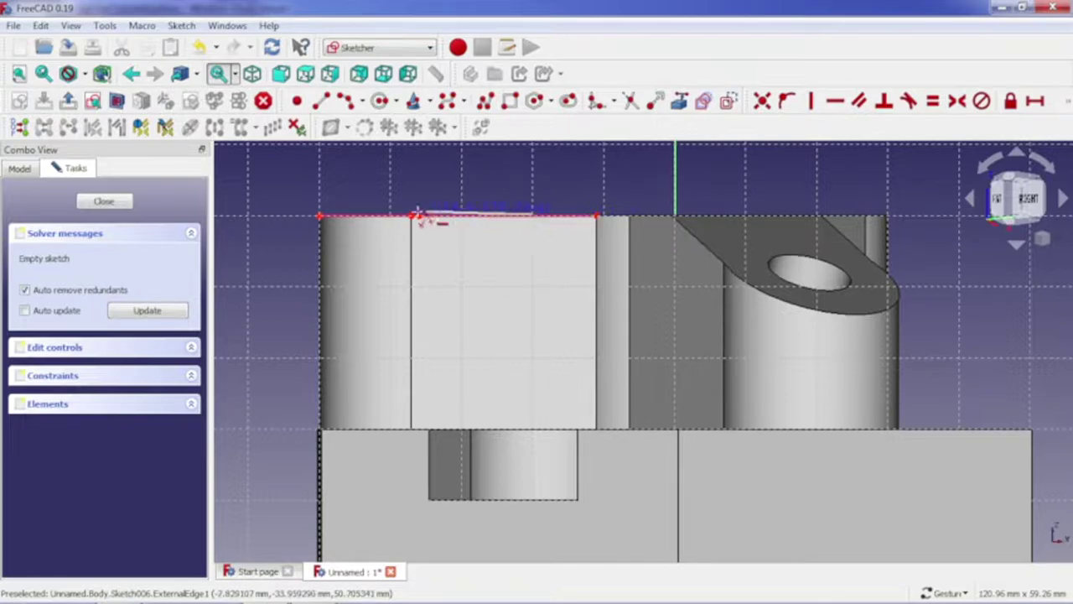
{"action": "left_click", "coordinate": [320, 216]}
{"action": "left_click", "coordinate": [320, 258]}
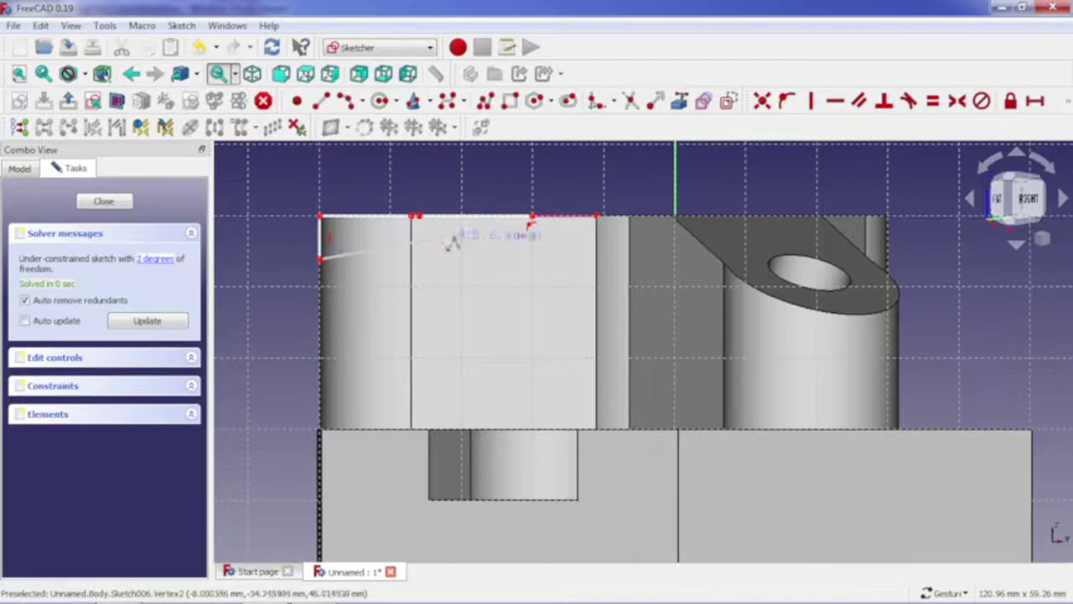
{"action": "left_click", "coordinate": [532, 217]}
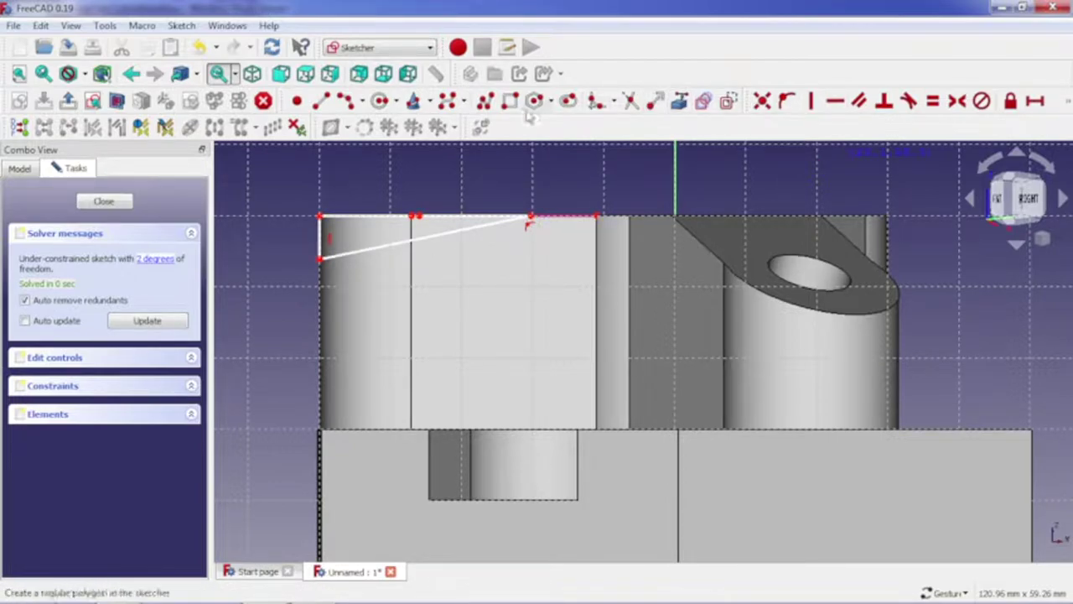
- Constrain the slanted line to 25° and close the sketch
{"action": "left_click", "coordinate": [1063, 109]}
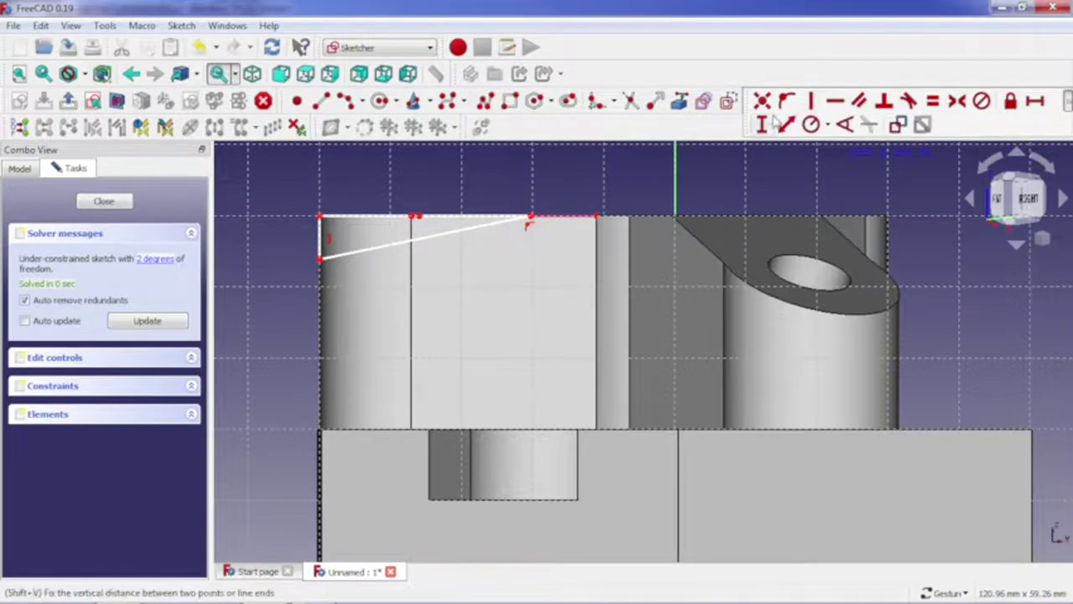
{"action": "left_click", "coordinate": [445, 235]}
{"action": "key", "text": "a"}
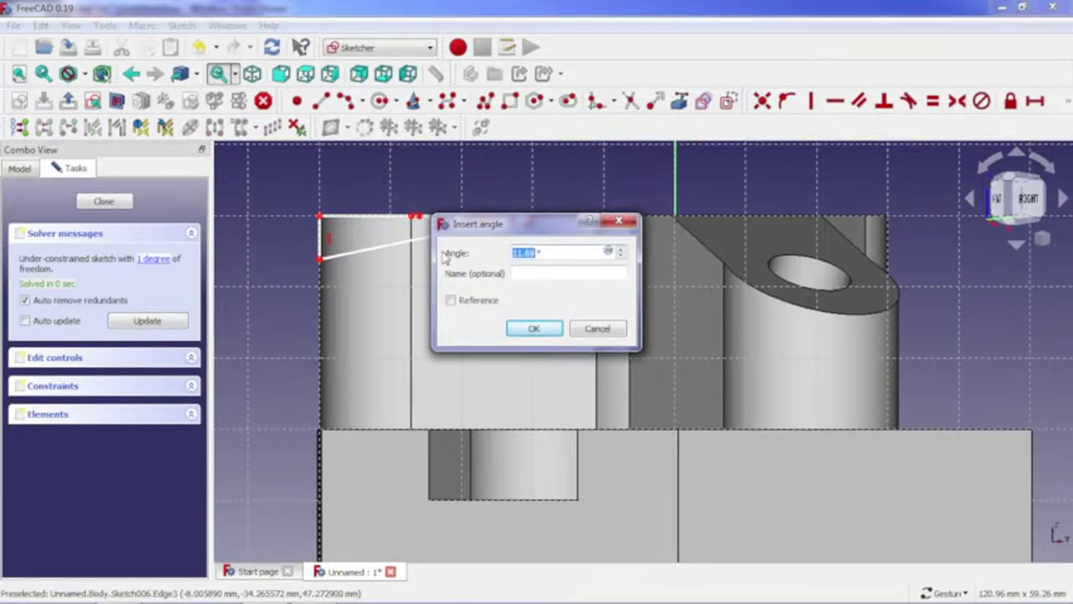
{"action": "type", "text": "25"}
{"action": "key", "text": "Return"}
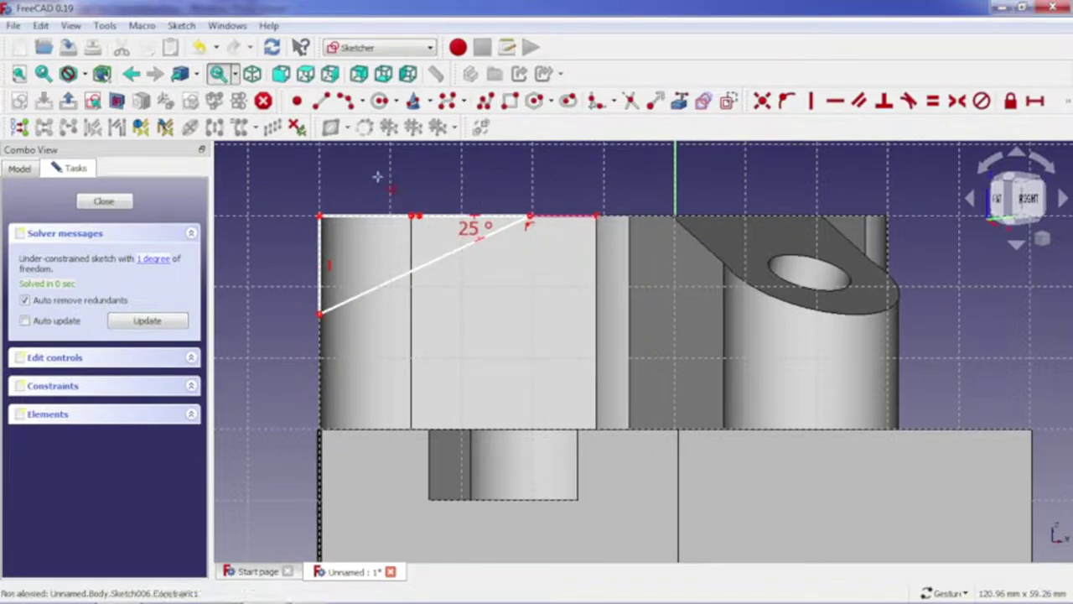
{"action": "left_click", "coordinate": [105, 201]}
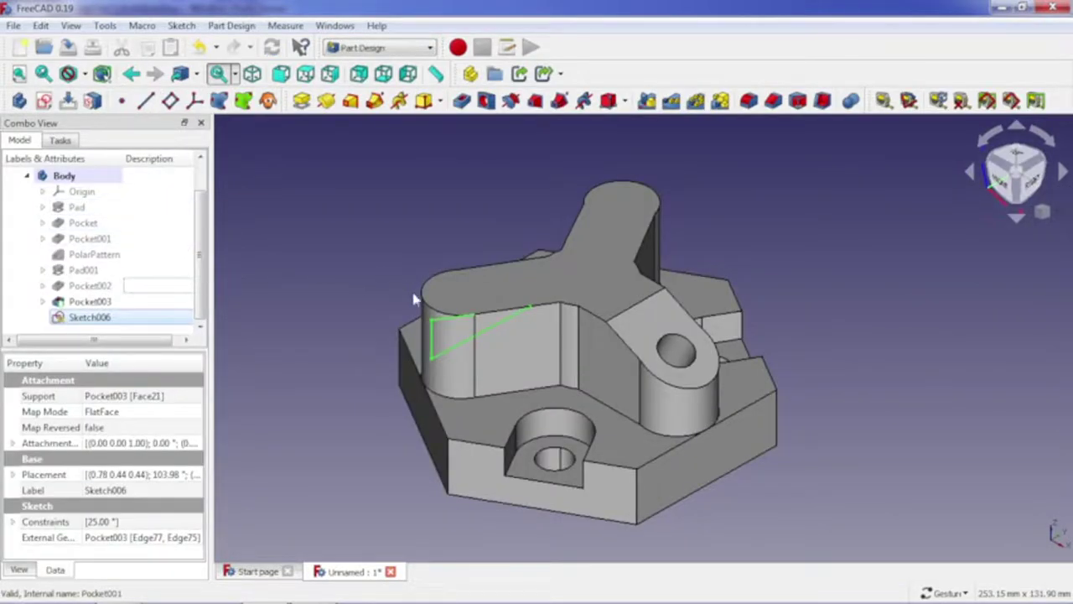
- Create a pocket from the triangular sketch and lower its depth
{"action": "scroll", "coordinate": [453, 318], "scroll_direction": "up", "scroll_amount": 1}
{"action": "scroll", "coordinate": [453, 318], "scroll_direction": "up", "scroll_amount": 2}
{"action": "scroll", "coordinate": [453, 318], "scroll_direction": "down", "scroll_amount": 1}
{"action": "scroll", "coordinate": [447, 316], "scroll_direction": "down", "scroll_amount": 1}
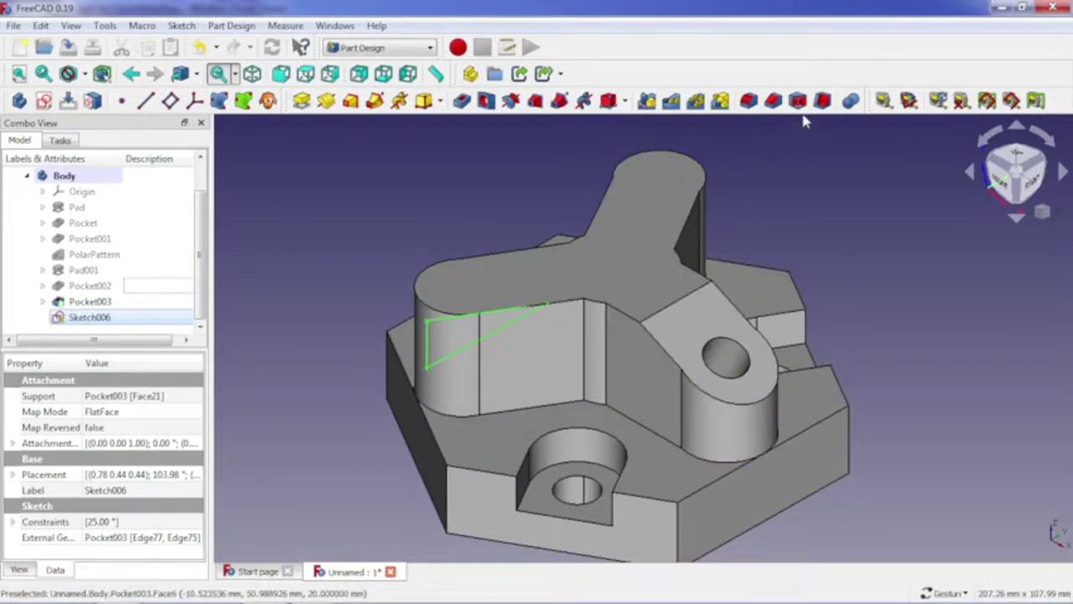
{"action": "left_click", "coordinate": [463, 109]}
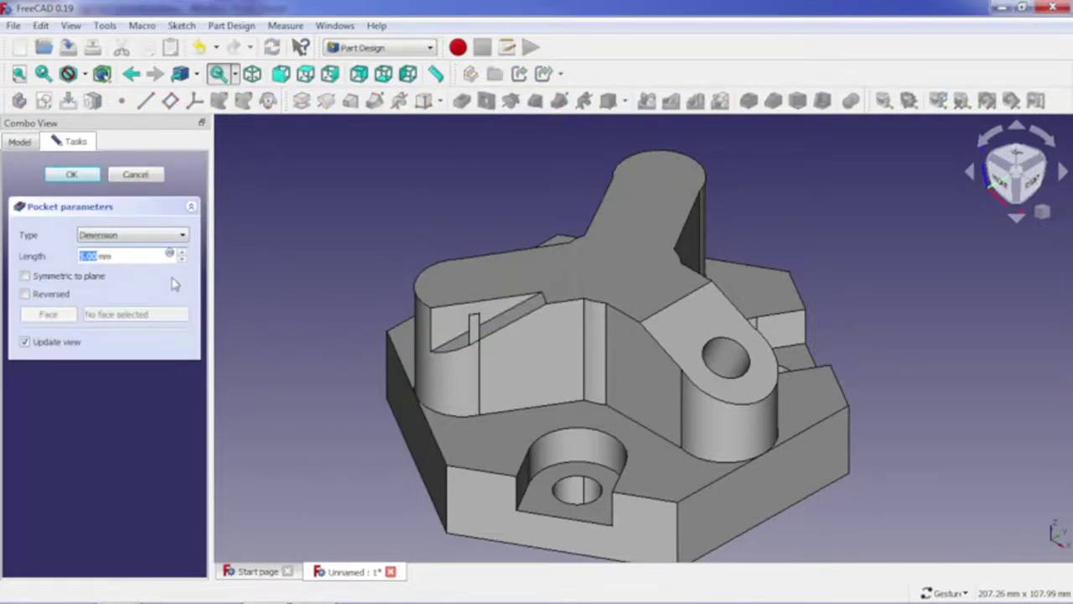
{"action": "left_click", "coordinate": [183, 258]}
{"action": "left_click", "coordinate": [183, 258]}
{"action": "left_click", "coordinate": [182, 258]}
{"action": "left_click", "coordinate": [183, 257]}
{"action": "left_click", "coordinate": [183, 257]}
{"action": "left_click", "coordinate": [183, 257]}
{"action": "left_click", "coordinate": [183, 257]}
{"action": "left_click", "coordinate": [183, 258]}
{"action": "left_click", "coordinate": [183, 257]}
{"action": "left_click", "coordinate": [182, 257]}
{"action": "left_click", "coordinate": [182, 258]}
{"action": "left_click", "coordinate": [182, 257]}
{"action": "left_click", "coordinate": [182, 257]}
{"action": "left_click", "coordinate": [182, 257]}
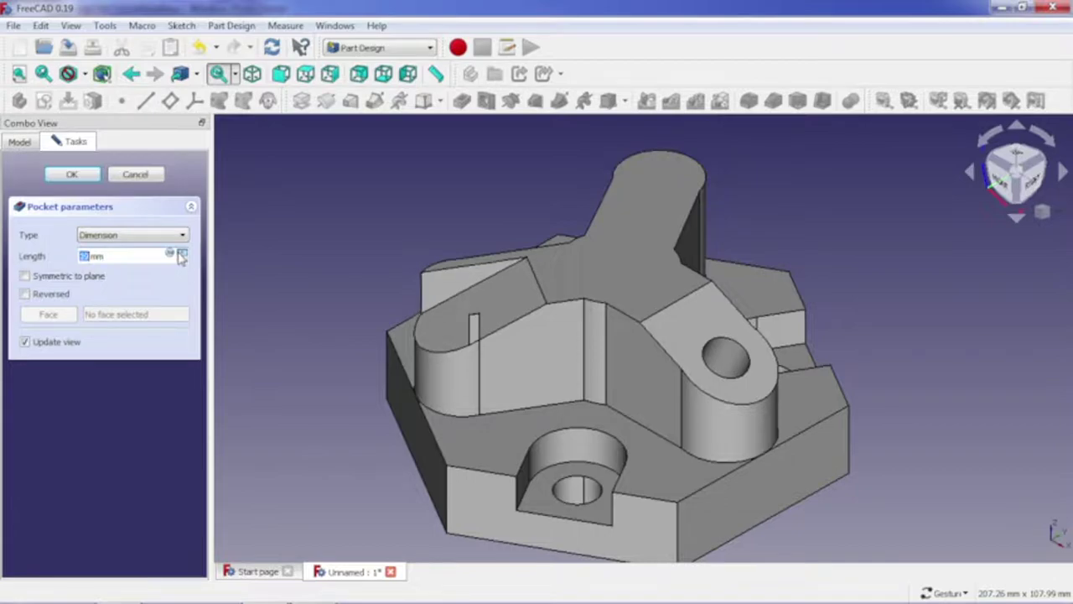
{"action": "left_click", "coordinate": [182, 257]}
{"action": "left_click", "coordinate": [182, 257]}
{"action": "left_click", "coordinate": [182, 257]}
{"action": "left_click", "coordinate": [182, 257]}
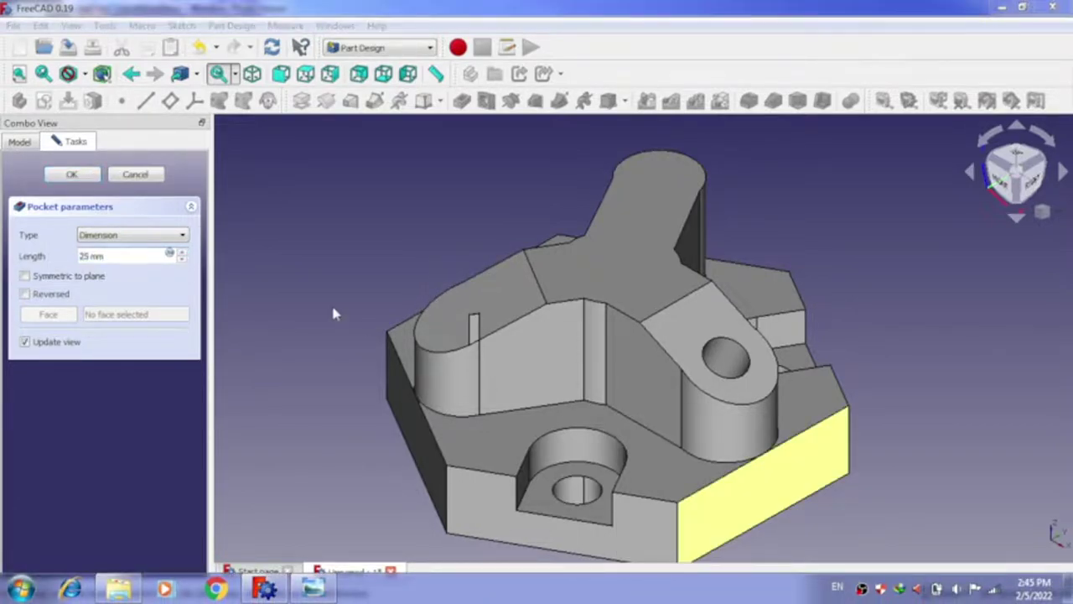
- Make the pocket symmetric to plane, raise its length to 49 mm, and accept it
{"action": "left_click", "coordinate": [27, 276]}
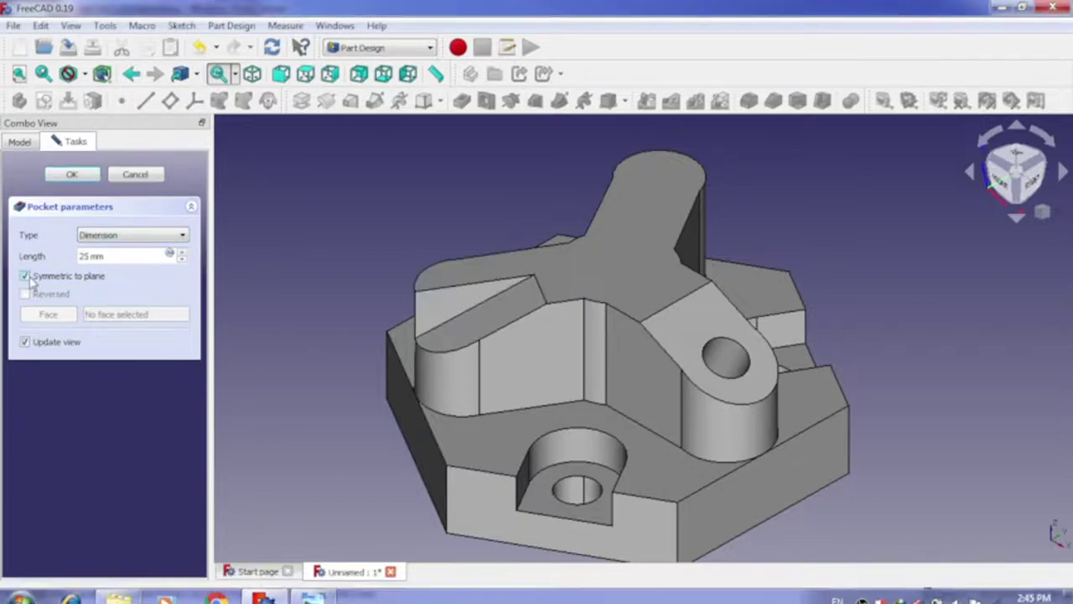
{"action": "left_click", "coordinate": [181, 255]}
{"action": "left_click", "coordinate": [181, 254]}
{"action": "left_click", "coordinate": [181, 254]}
{"action": "left_click", "coordinate": [181, 254]}
{"action": "left_click", "coordinate": [181, 254]}
{"action": "left_click", "coordinate": [181, 254]}
{"action": "left_click", "coordinate": [181, 254]}
{"action": "left_click", "coordinate": [181, 254]}
{"action": "left_click", "coordinate": [182, 254]}
{"action": "left_click", "coordinate": [182, 254]}
{"action": "left_click", "coordinate": [181, 255]}
{"action": "left_click", "coordinate": [181, 254]}
{"action": "left_click", "coordinate": [182, 254]}
{"action": "left_click", "coordinate": [181, 254]}
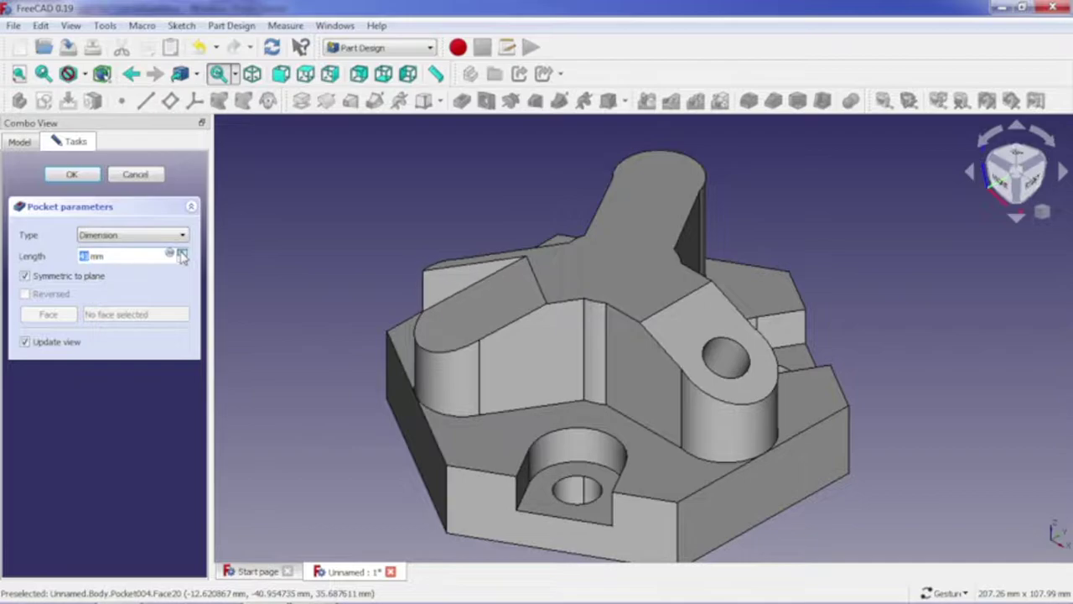
{"action": "left_click", "coordinate": [181, 254]}
{"action": "left_click", "coordinate": [181, 254]}
{"action": "left_click", "coordinate": [181, 254]}
{"action": "left_click", "coordinate": [181, 254]}
{"action": "left_click", "coordinate": [181, 254]}
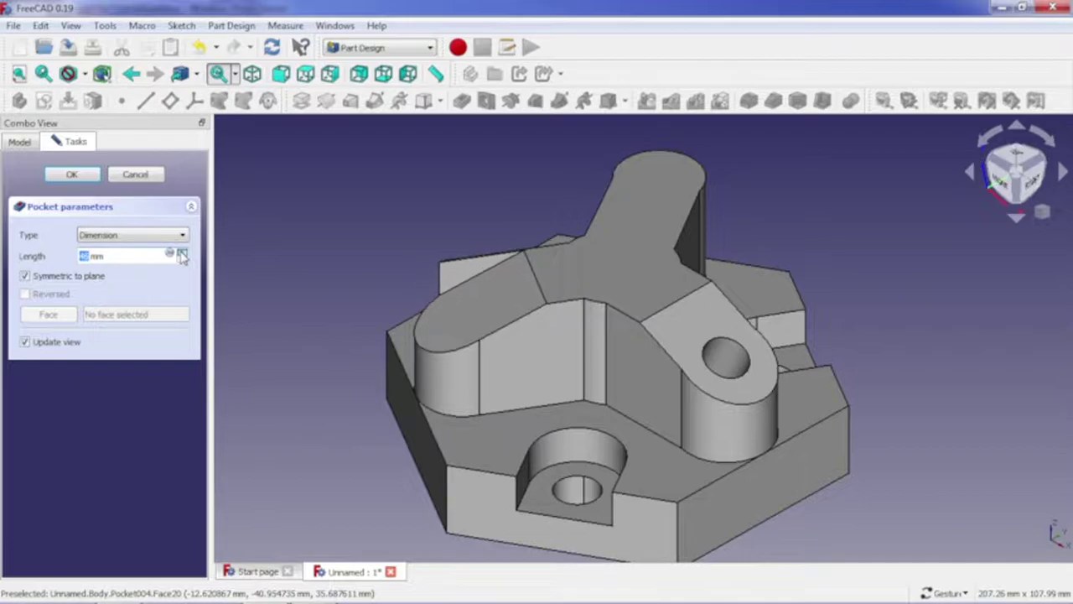
{"action": "left_click", "coordinate": [181, 254]}
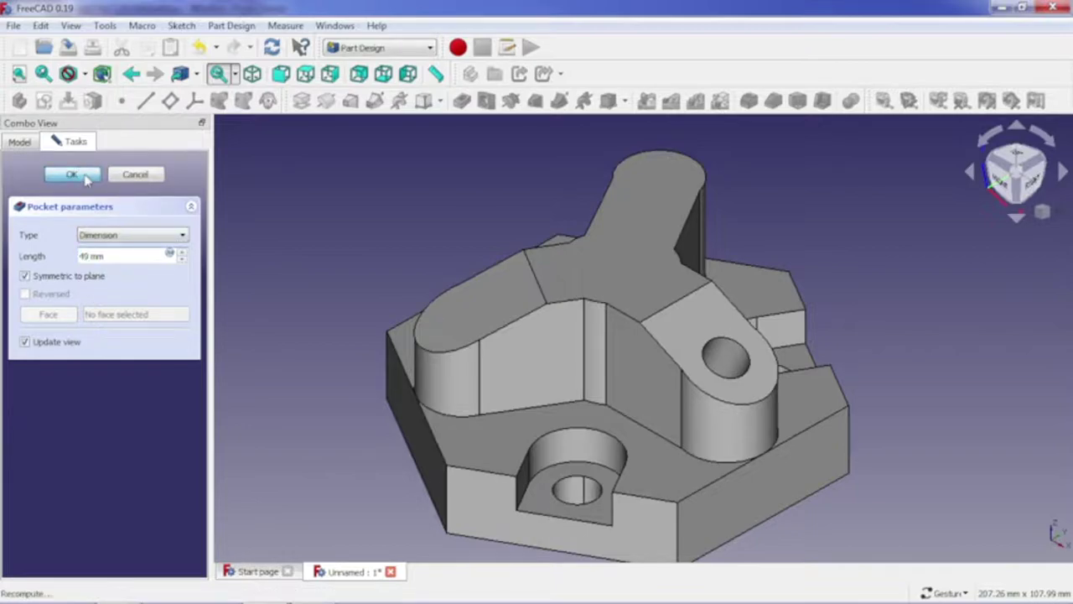
{"action": "left_click", "coordinate": [87, 178]}
- Orbit to the bracket's right arm and select its side face
{"action": "right_click", "coordinate": [929, 363]}
{"action": "left_click", "coordinate": [895, 364]}
{"action": "left_click_drag", "start_coordinate": [895, 364], "coordinate": [775, 352]}
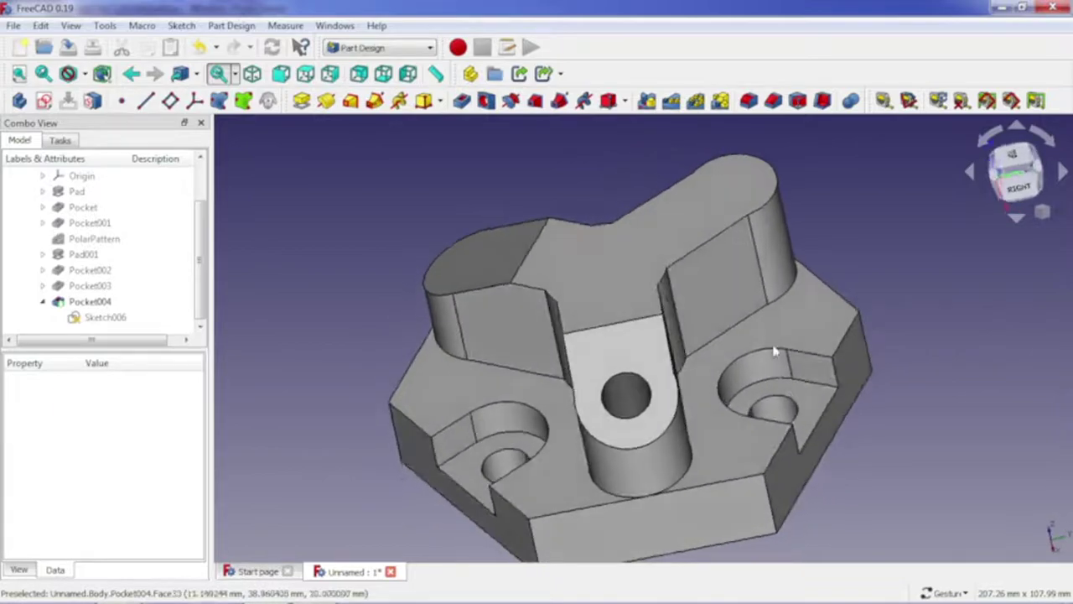
{"action": "left_click", "coordinate": [728, 293]}
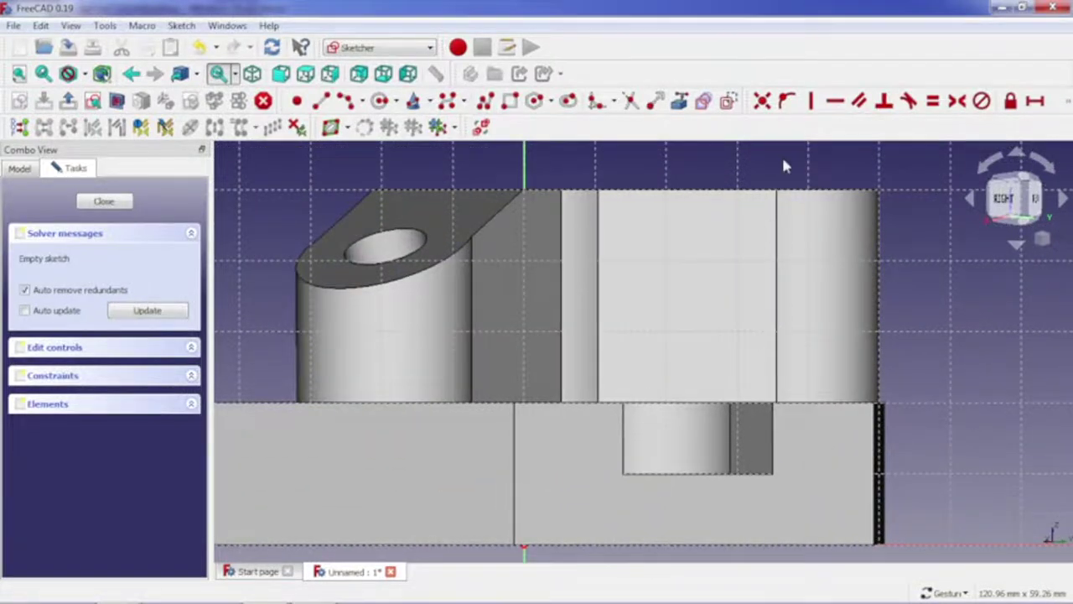
- Project the face's top edges into Sketch007 and draw a line along the top edge
{"action": "left_click", "coordinate": [679, 101]}
{"action": "left_click", "coordinate": [714, 190]}
{"action": "left_click", "coordinate": [833, 189]}
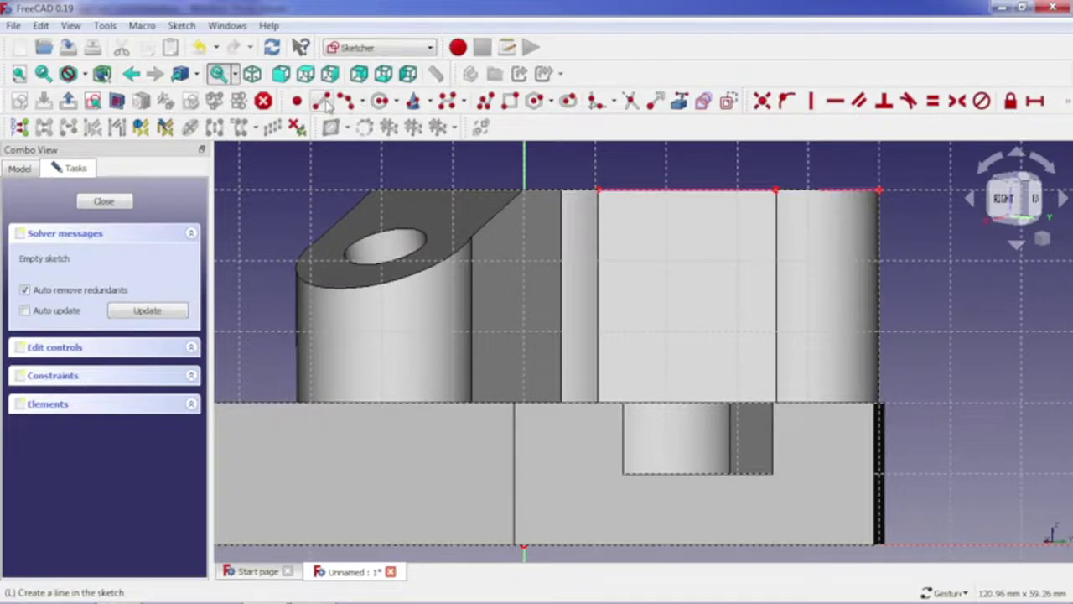
{"action": "left_click", "coordinate": [486, 101]}
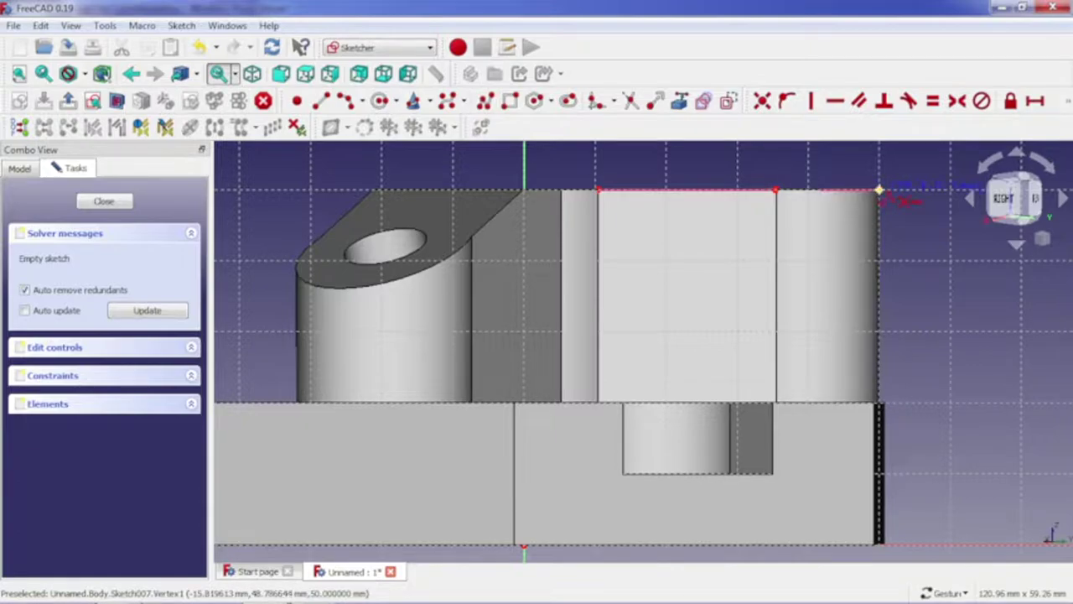
{"action": "left_click", "coordinate": [880, 191]}
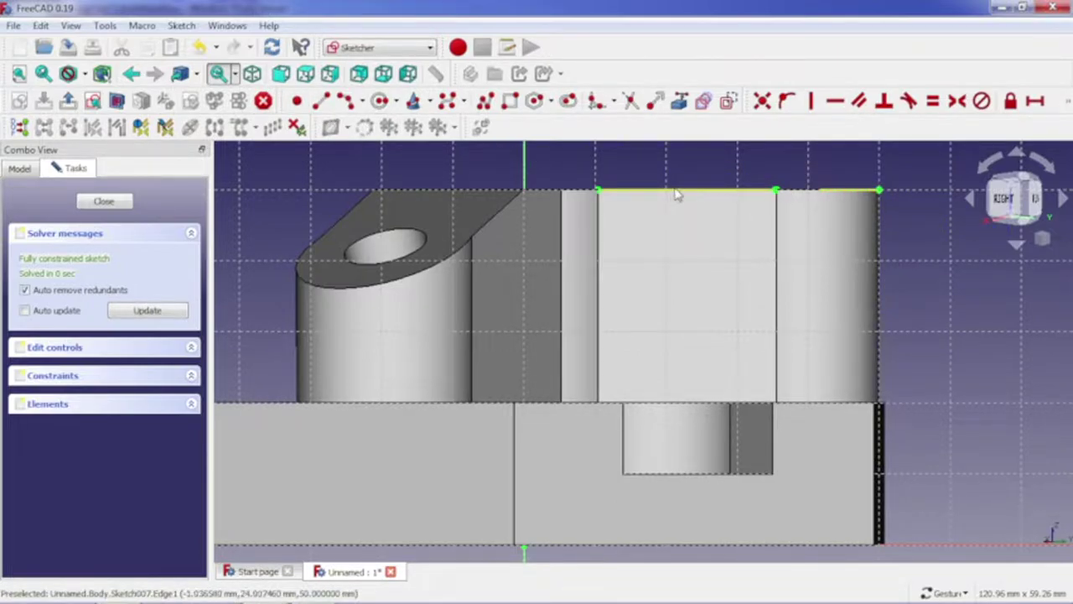
{"action": "left_click", "coordinate": [677, 191]}
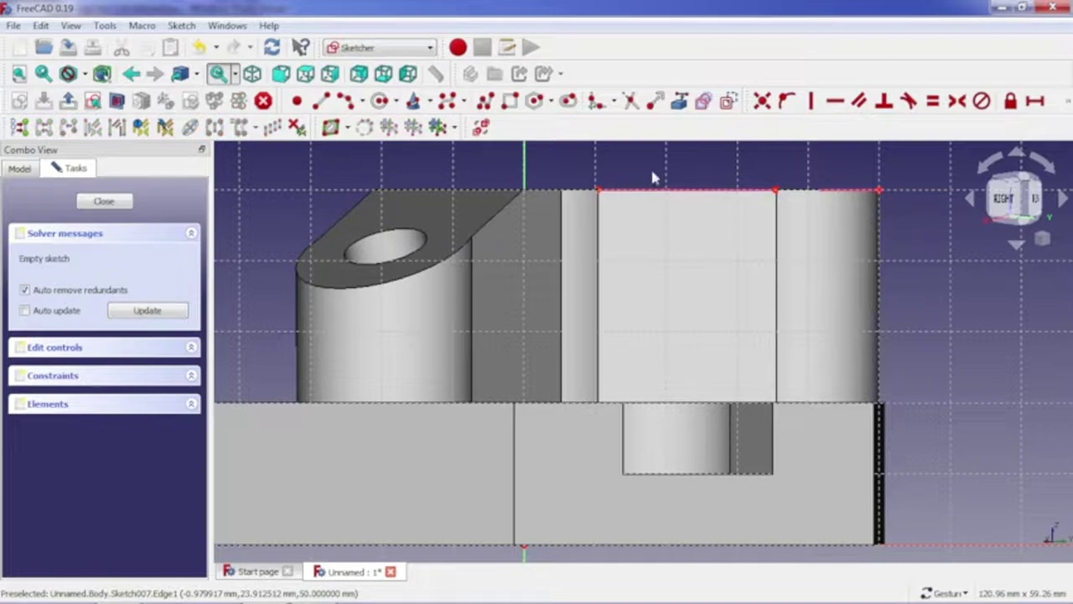
- Draw the wedge profile from the top corner and constrain its angle to 25°
{"action": "left_click", "coordinate": [486, 103]}
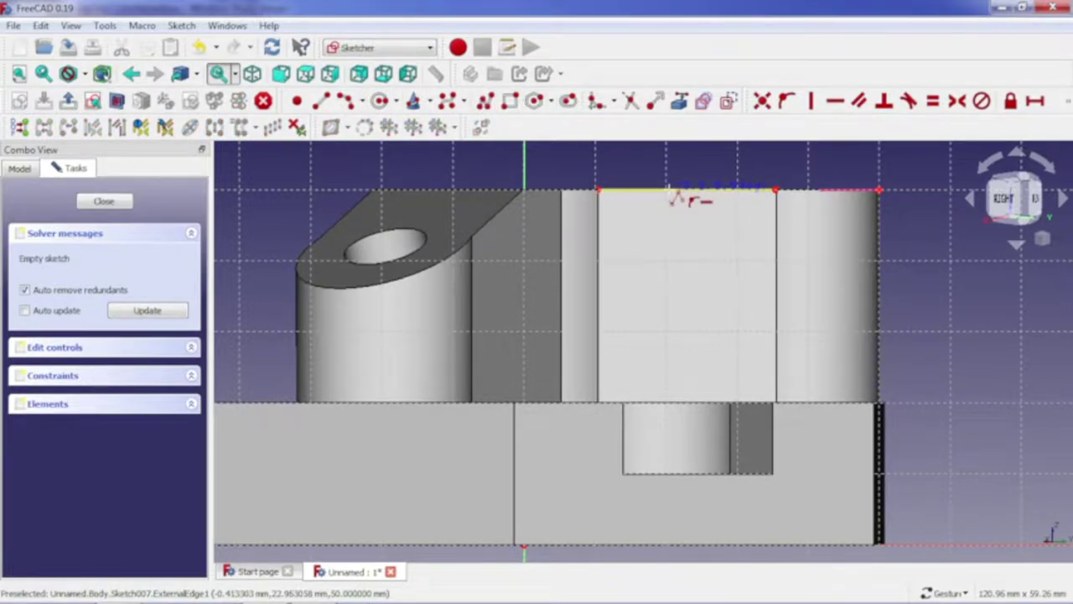
{"action": "left_click", "coordinate": [879, 191]}
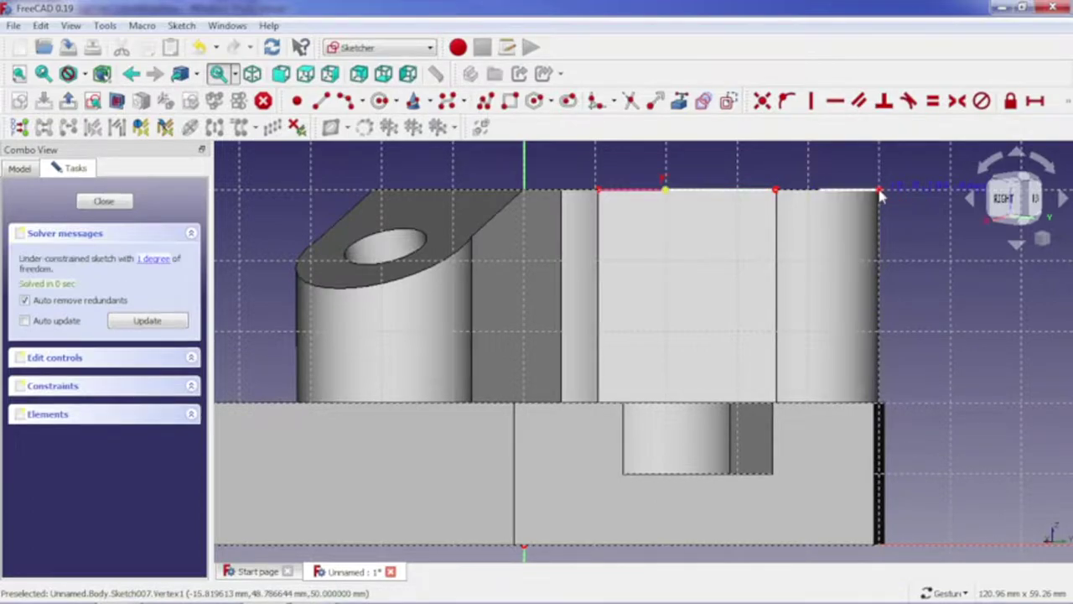
{"action": "left_click", "coordinate": [879, 237]}
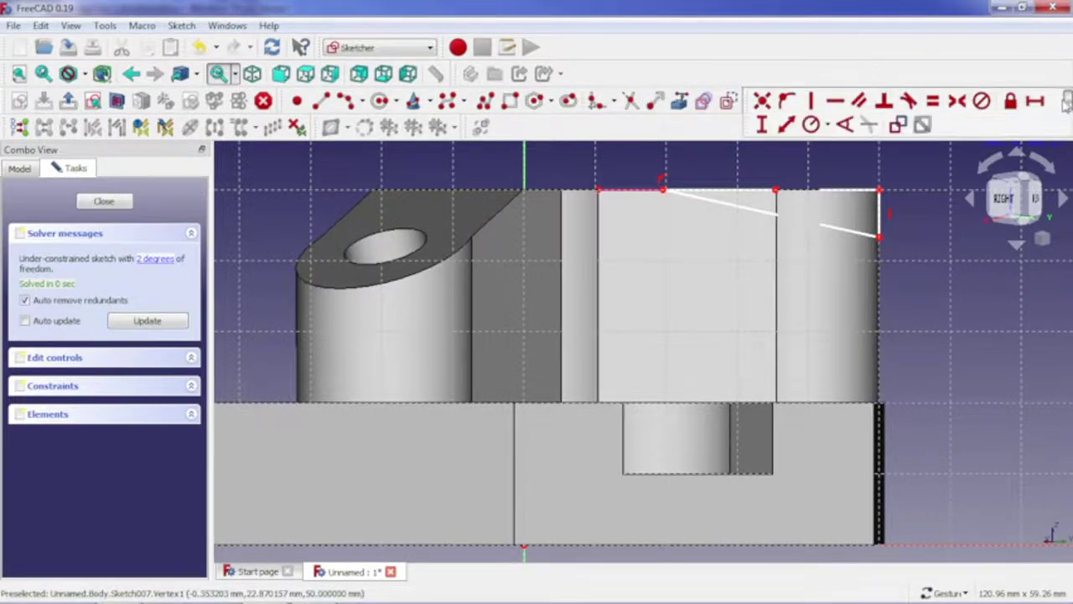
{"action": "left_click", "coordinate": [858, 234]}
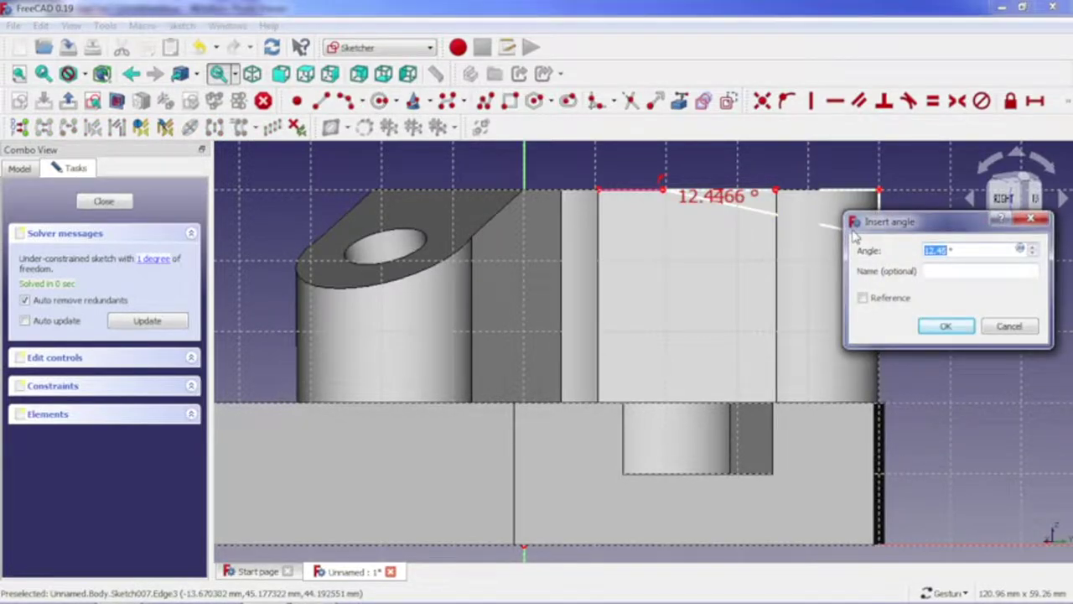
{"action": "key", "text": "Return"}
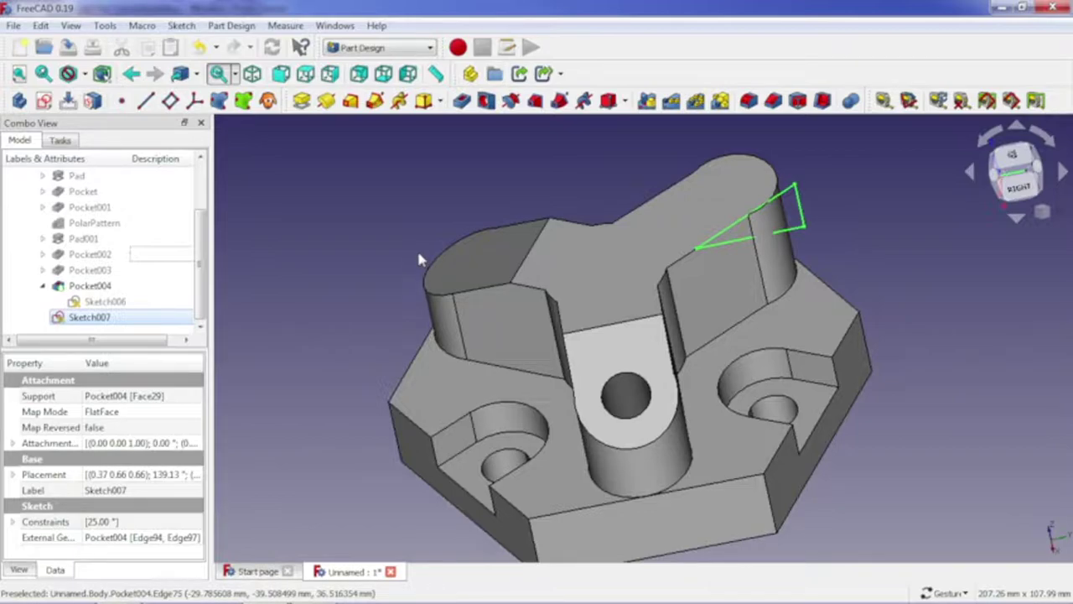
- Pocket Sketch007 symmetric to its plane and start raising the length
{"action": "left_click", "coordinate": [462, 102]}
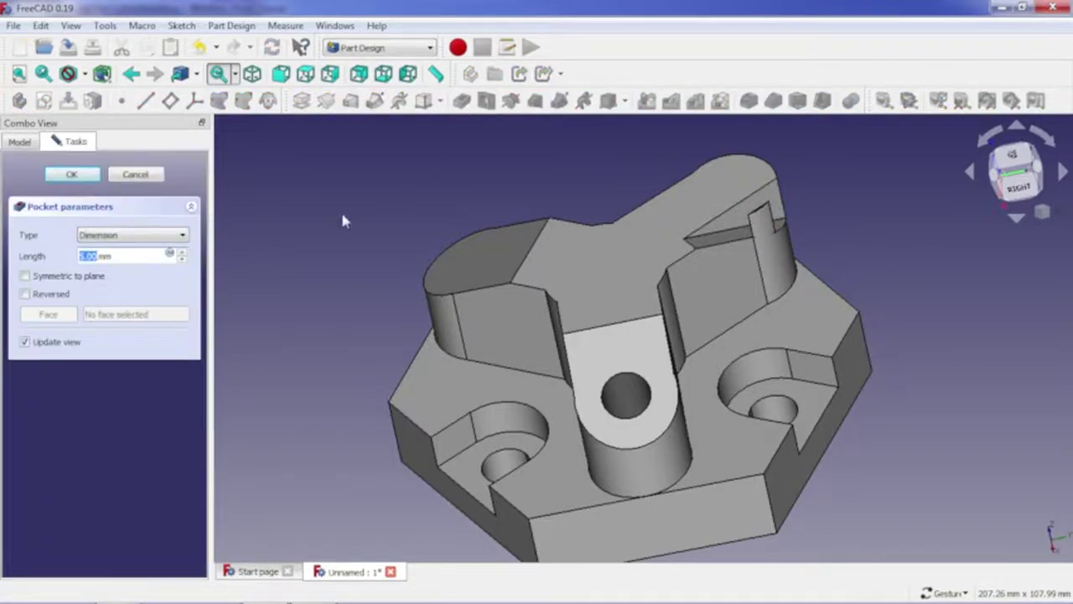
{"action": "left_click", "coordinate": [25, 276]}
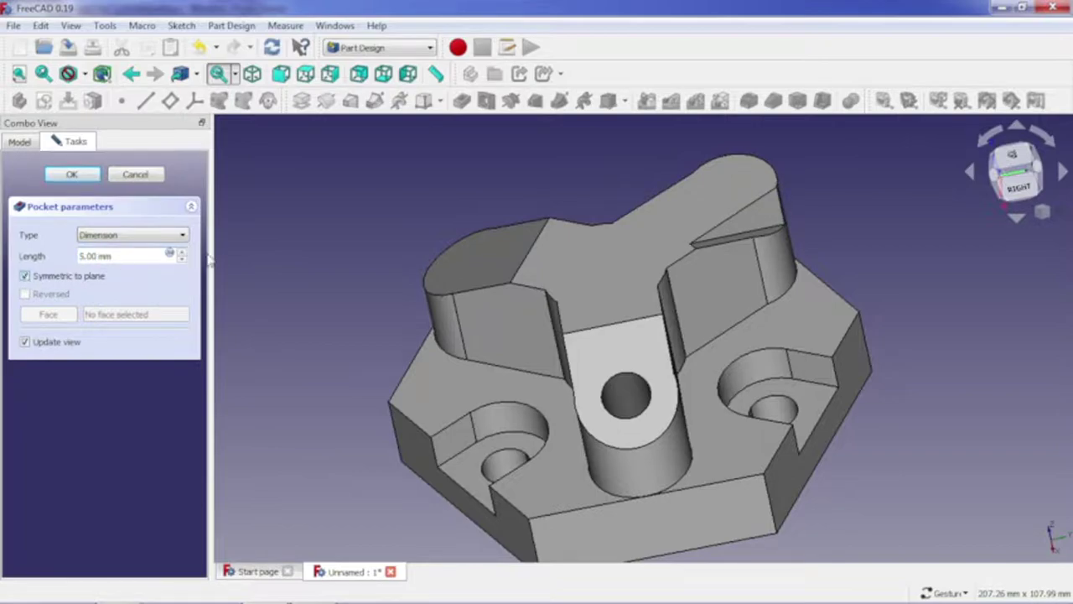
{"action": "type", "text": "3"}
{"action": "left_click", "coordinate": [182, 253]}
{"action": "left_click", "coordinate": [182, 252]}
{"action": "left_click", "coordinate": [182, 252]}
{"action": "left_click", "coordinate": [182, 253]}
{"action": "left_click", "coordinate": [182, 252]}
{"action": "left_click", "coordinate": [182, 253]}
{"action": "left_click", "coordinate": [181, 252]}
{"action": "left_click", "coordinate": [182, 252]}
{"action": "left_click", "coordinate": [182, 252]}
{"action": "left_click", "coordinate": [182, 253]}
{"action": "left_click", "coordinate": [182, 252]}
{"action": "left_click", "coordinate": [182, 253]}
{"action": "left_click", "coordinate": [182, 253]}
- Keep increasing the pocket length until the wedge is cut away, then confirm
{"action": "left_click", "coordinate": [182, 253]}
{"action": "left_click", "coordinate": [182, 252]}
{"action": "left_click", "coordinate": [182, 253]}
{"action": "left_click", "coordinate": [182, 252]}
{"action": "left_click", "coordinate": [182, 252]}
{"action": "left_click", "coordinate": [182, 253]}
{"action": "left_click", "coordinate": [182, 252]}
{"action": "left_click", "coordinate": [182, 253]}
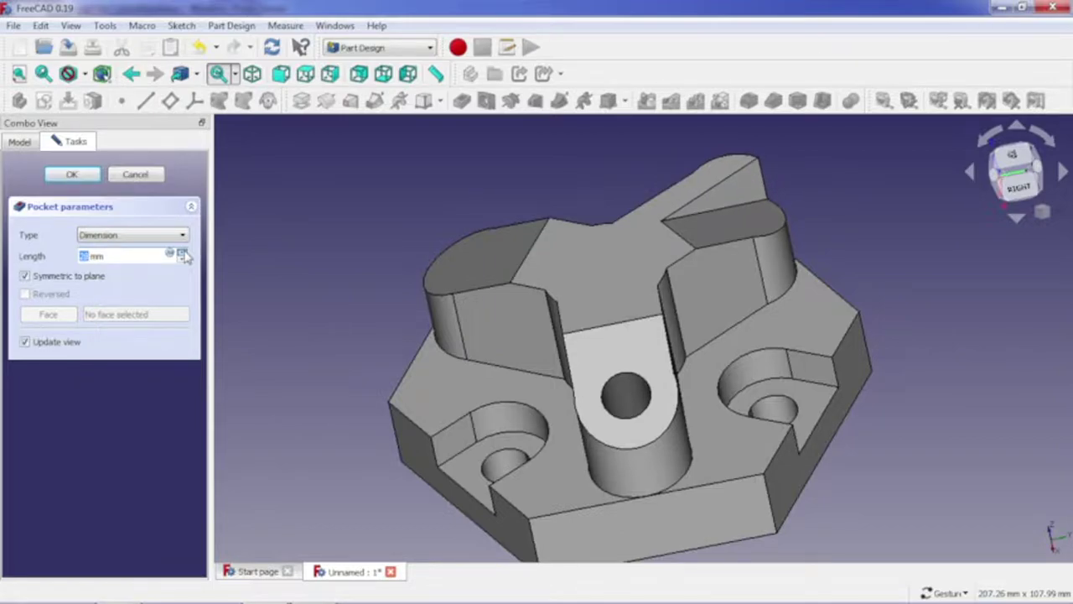
{"action": "left_click", "coordinate": [182, 252]}
{"action": "left_click", "coordinate": [182, 252]}
{"action": "left_click", "coordinate": [182, 253]}
{"action": "left_click", "coordinate": [182, 252]}
{"action": "left_click", "coordinate": [182, 252]}
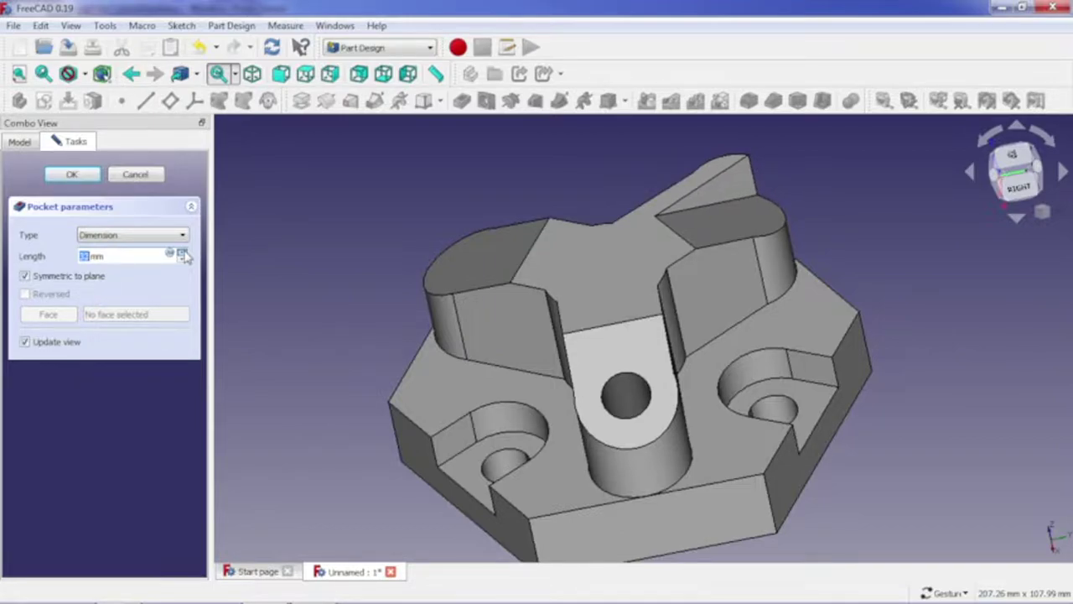
{"action": "left_click", "coordinate": [182, 252]}
{"action": "left_click", "coordinate": [182, 252]}
{"action": "left_click", "coordinate": [182, 252]}
{"action": "left_click", "coordinate": [182, 252]}
{"action": "left_click", "coordinate": [182, 253]}
{"action": "left_click", "coordinate": [182, 252]}
{"action": "left_click", "coordinate": [182, 252]}
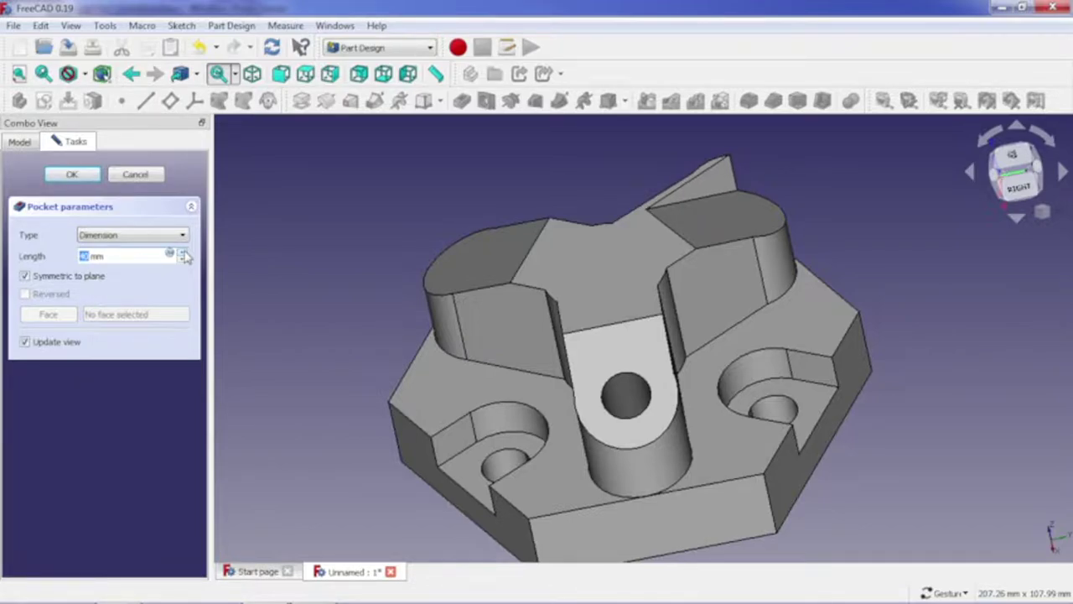
{"action": "left_click", "coordinate": [182, 253]}
{"action": "left_click", "coordinate": [182, 253]}
{"action": "left_click", "coordinate": [182, 253]}
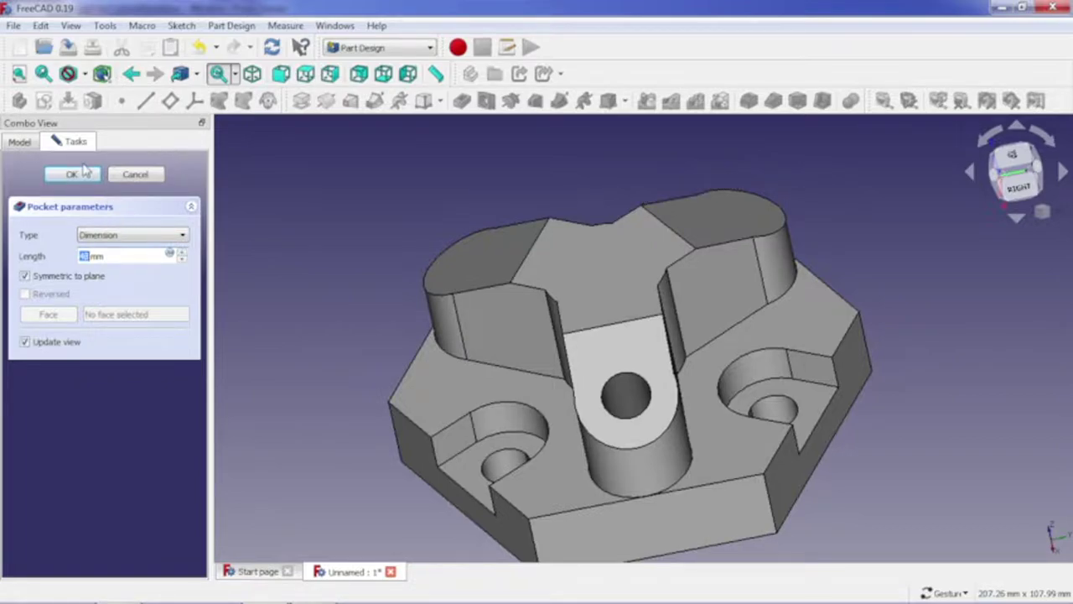
{"action": "left_click", "coordinate": [86, 174]}
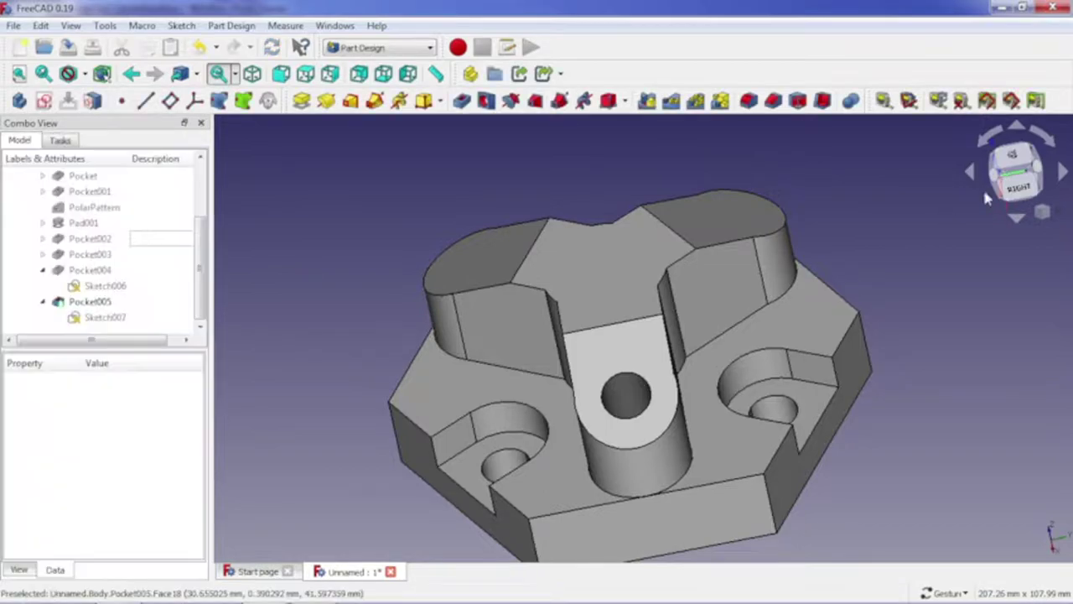
- Orbit to the part's underside and select the rounded lobe face for sketching
{"action": "left_click", "coordinate": [998, 181]}
{"action": "mouse_move", "coordinate": [898, 273]}
{"action": "left_mouse_down"}
{"action": "mouse_move", "coordinate": [515, 448]}
{"action": "mouse_move", "coordinate": [690, 462]}
{"action": "left_mouse_up"}
{"action": "left_click_drag", "start_coordinate": [805, 383], "coordinate": [661, 390]}
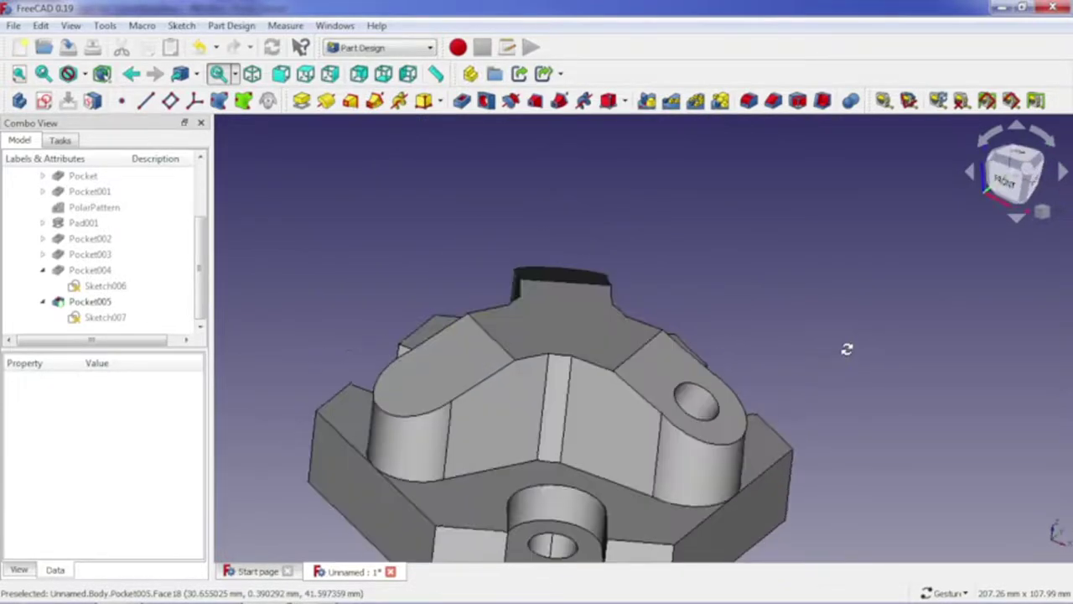
{"action": "left_click", "coordinate": [432, 360]}
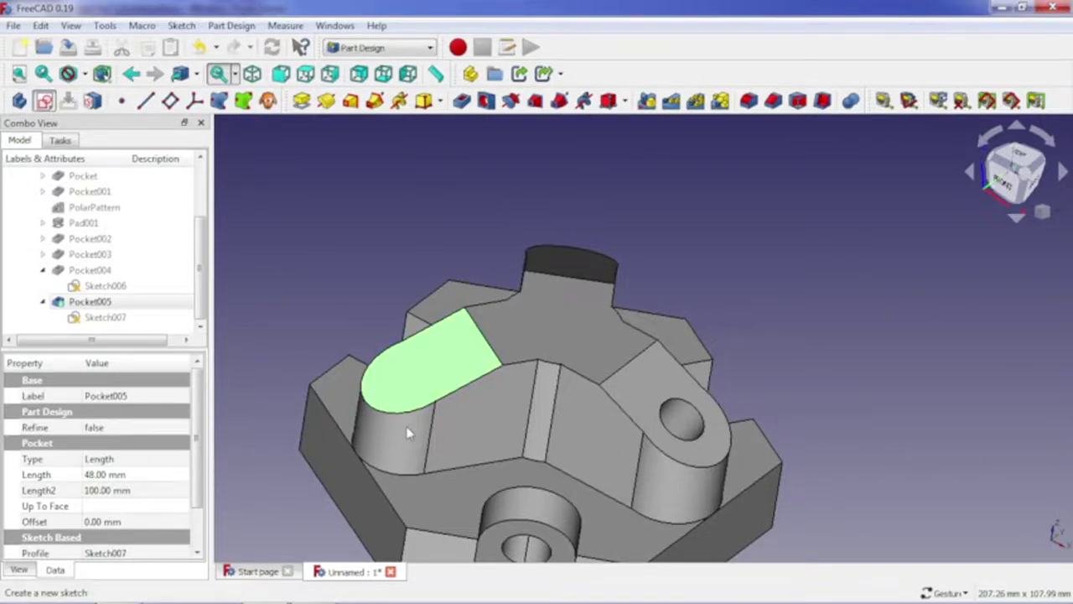
{"action": "scroll", "coordinate": [570, 493], "scroll_direction": "up", "scroll_amount": 1}
{"action": "scroll", "coordinate": [563, 529], "scroll_direction": "up", "scroll_amount": 2}
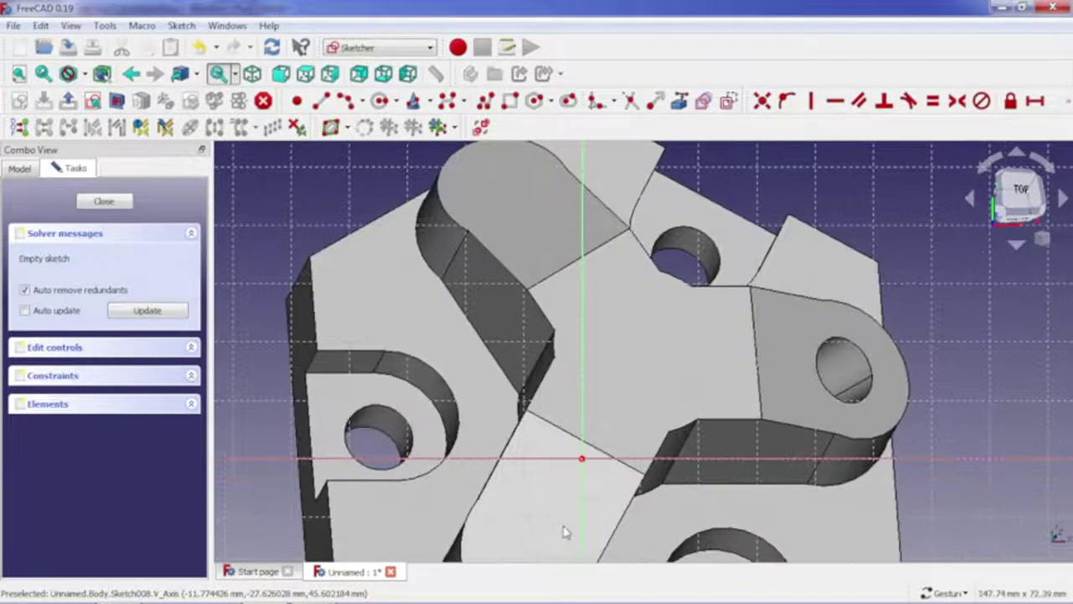
{"action": "scroll", "coordinate": [570, 511], "scroll_direction": "down", "scroll_amount": 3}
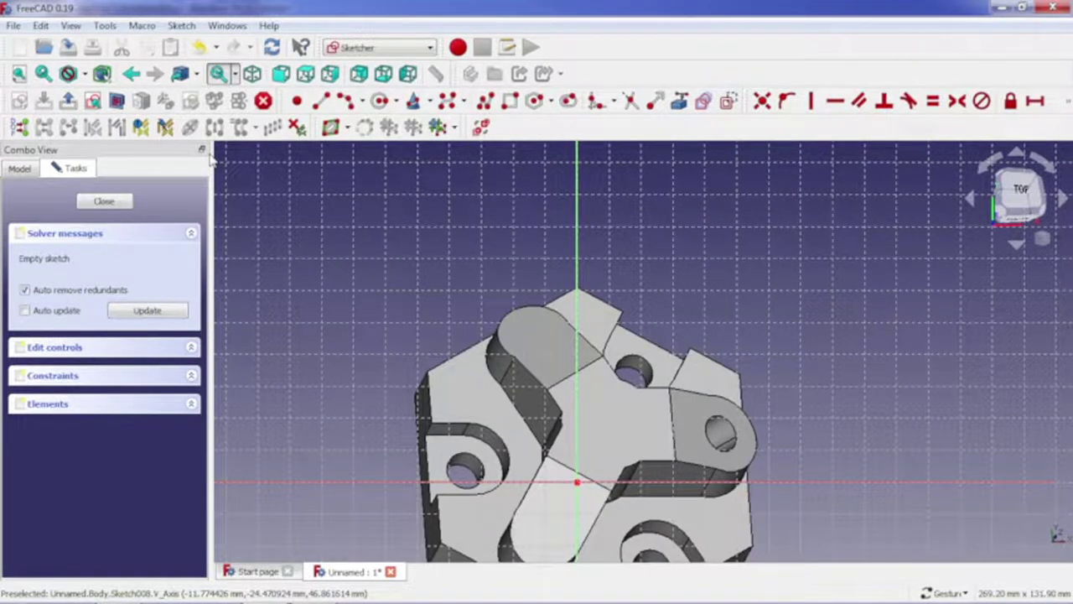
{"action": "key", "text": "v"}
{"action": "key", "text": "f"}
{"action": "scroll", "coordinate": [658, 486], "scroll_direction": "up", "scroll_amount": 2}
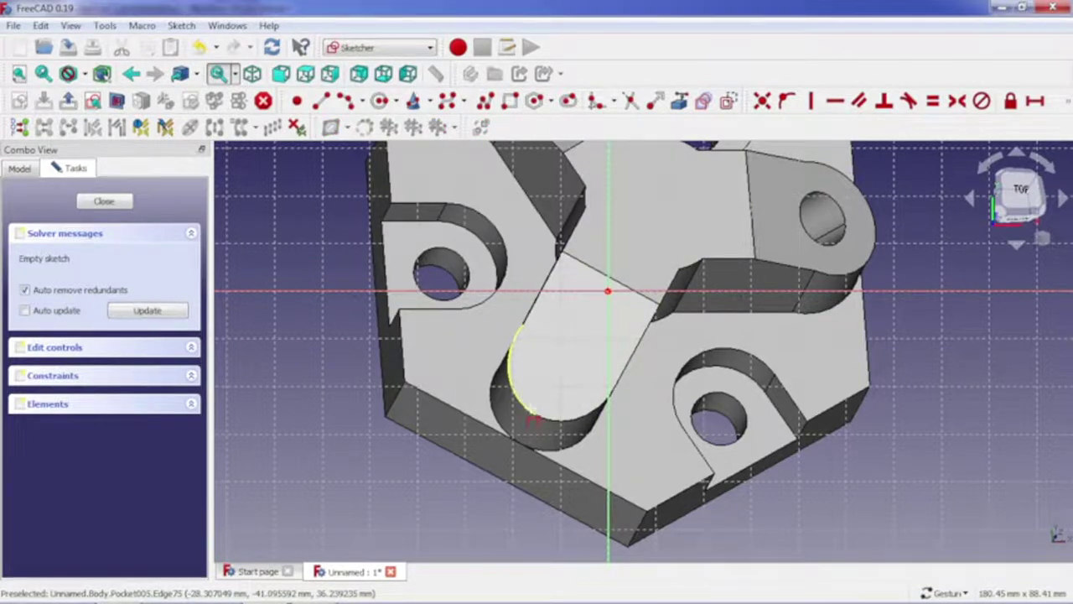
- Project the rounded slot edge and draw a circle centred on it
{"action": "left_click", "coordinate": [534, 417]}
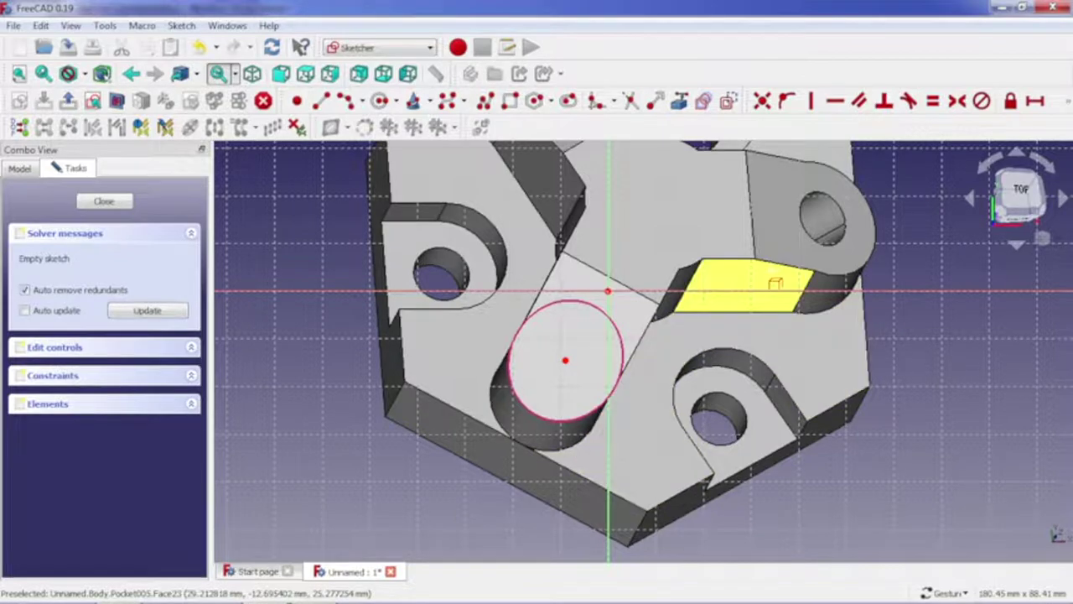
{"action": "left_click", "coordinate": [380, 101]}
{"action": "left_click", "coordinate": [565, 361]}
{"action": "left_click", "coordinate": [587, 382]}
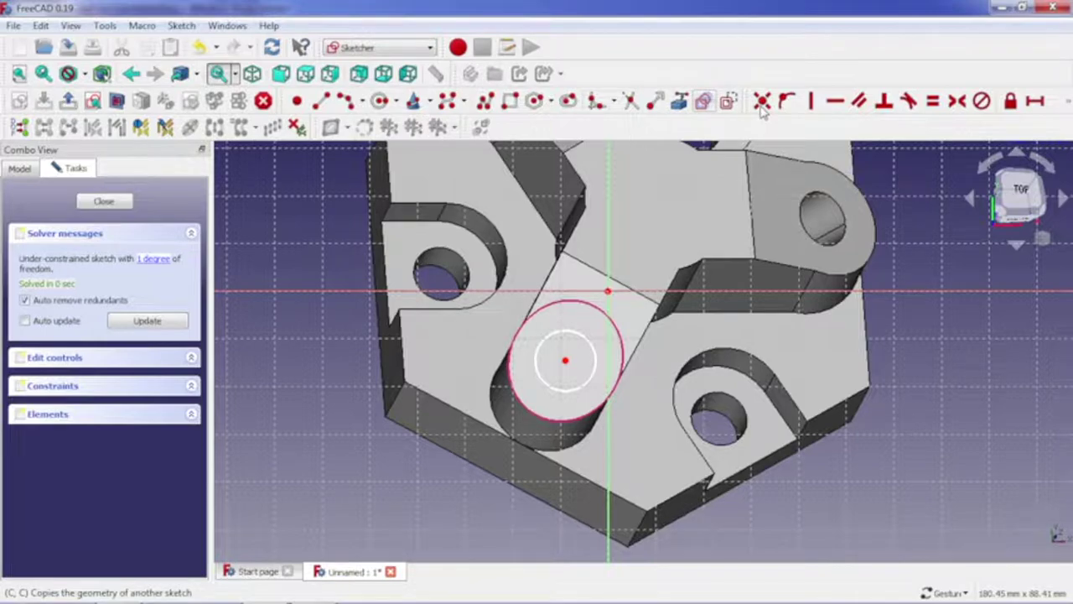
- Constrain the circle's radius to 6 mm and close Sketch008
{"action": "left_click", "coordinate": [1066, 101]}
{"action": "left_click", "coordinate": [811, 124]}
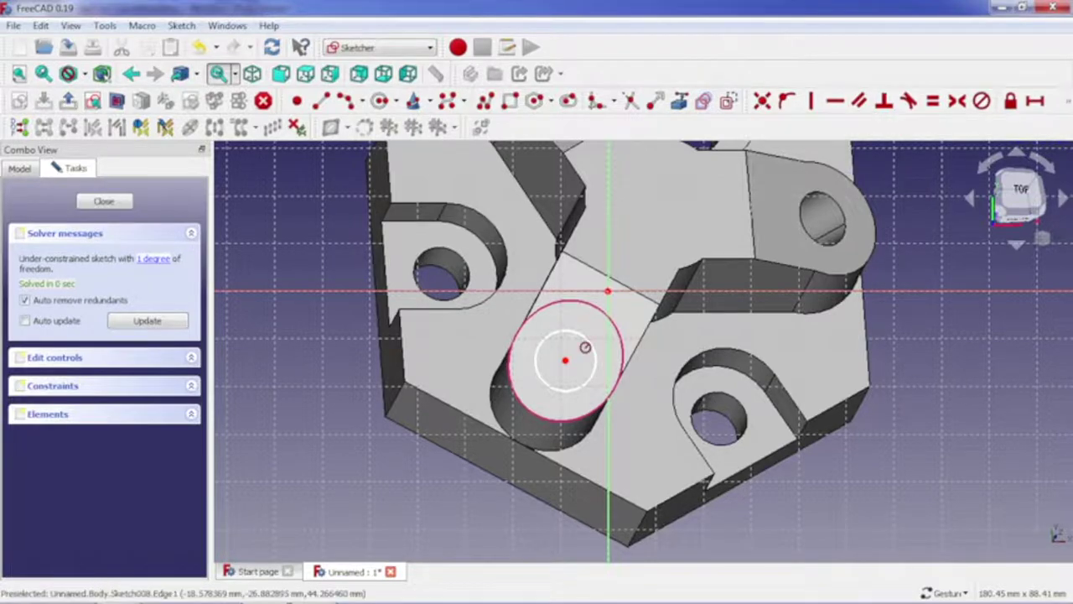
{"action": "left_click", "coordinate": [589, 342]}
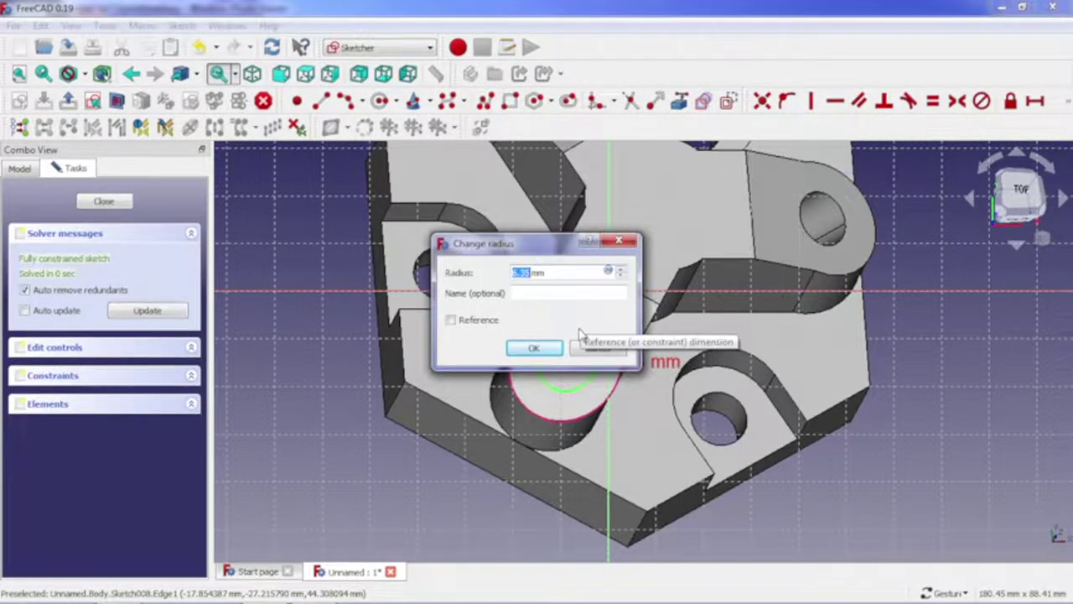
{"action": "type", "text": "5"}
{"action": "key", "text": "Return"}
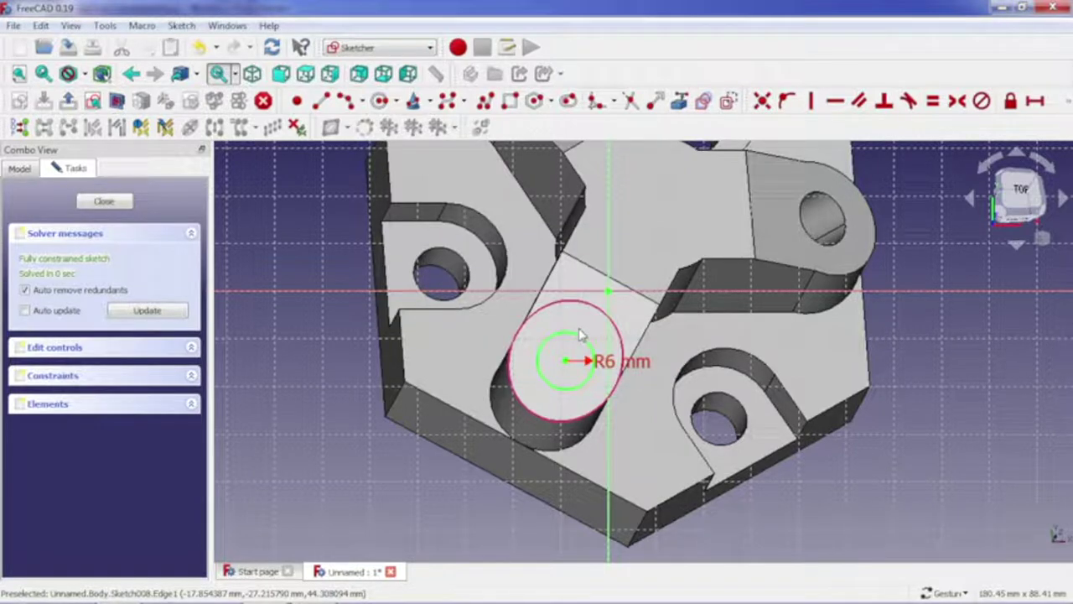
{"action": "left_click", "coordinate": [120, 204]}
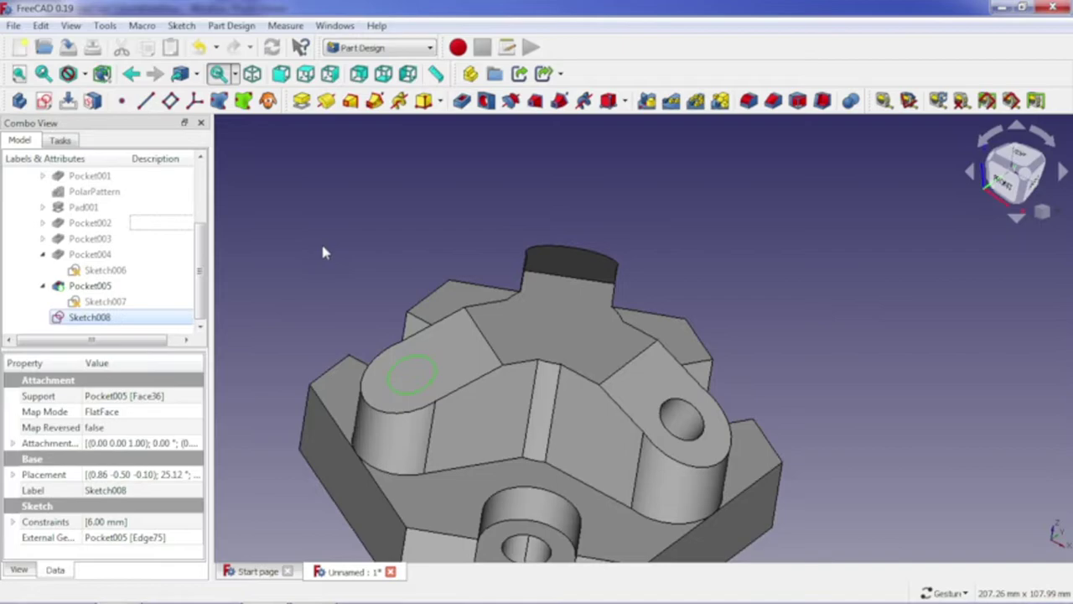
- Start a new sketch on a face of the pocketed part and project the hole edge into it
{"action": "left_click", "coordinate": [554, 265]}
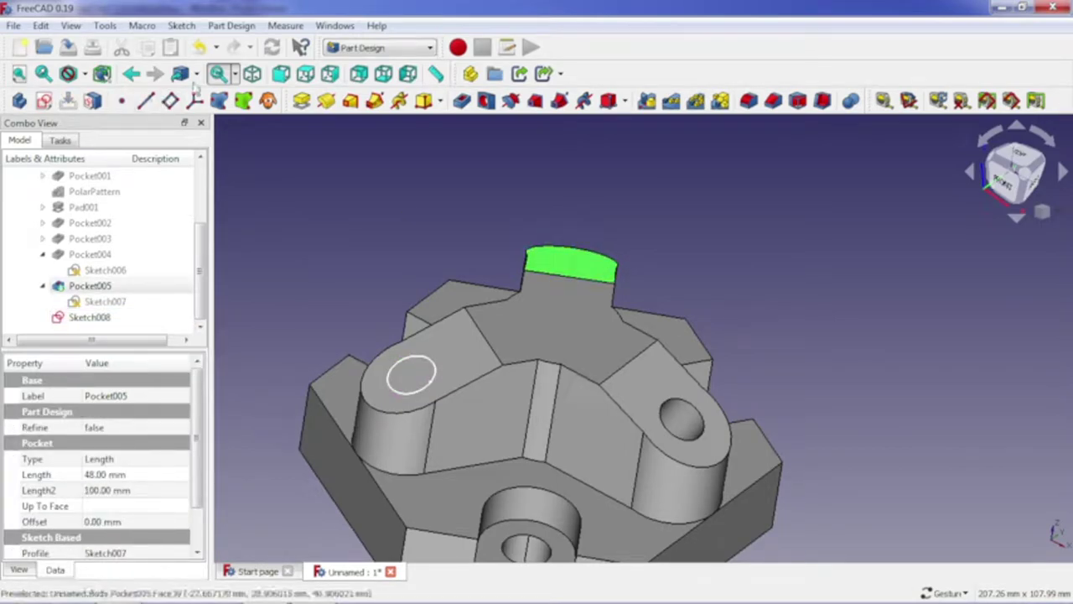
{"action": "left_click", "coordinate": [45, 100]}
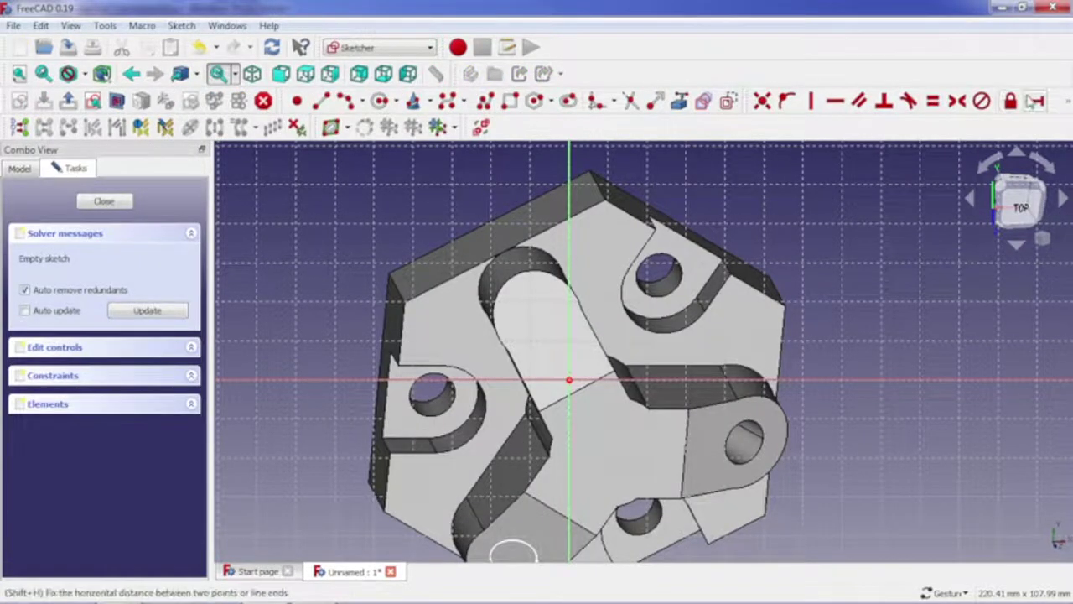
{"action": "left_click", "coordinate": [678, 101]}
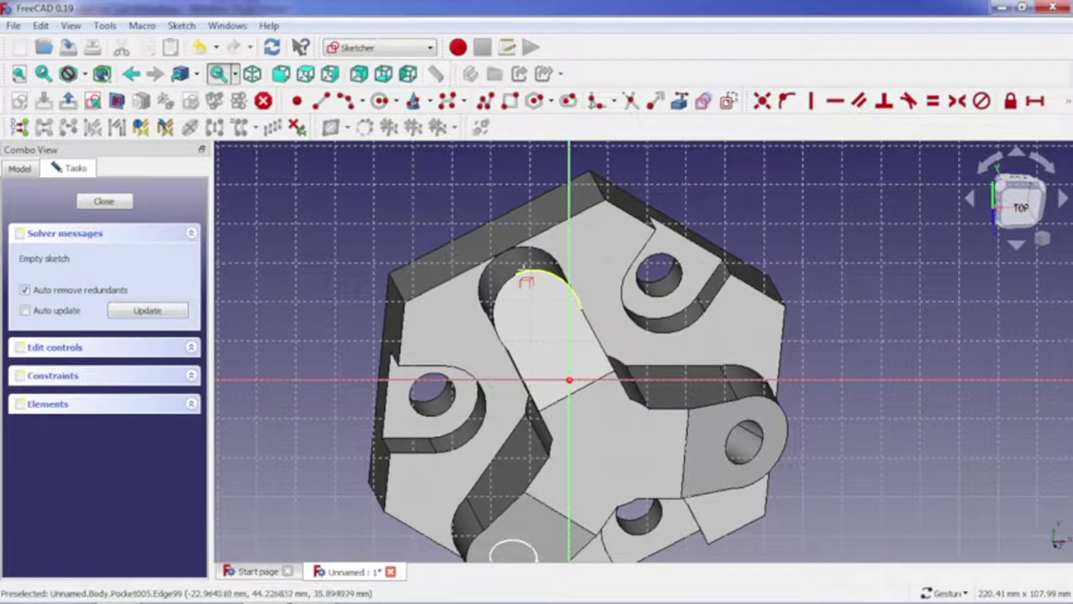
{"action": "left_click", "coordinate": [537, 286]}
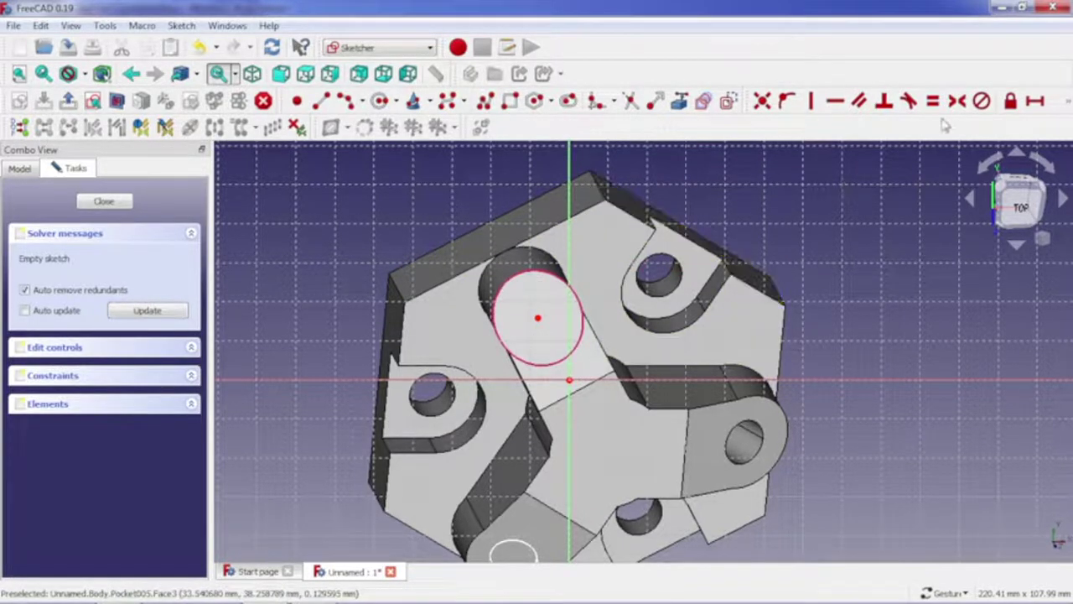
- Draw a circle on the projected hole, constrain its radius to 6 mm, and close the sketch
{"action": "left_click", "coordinate": [380, 100]}
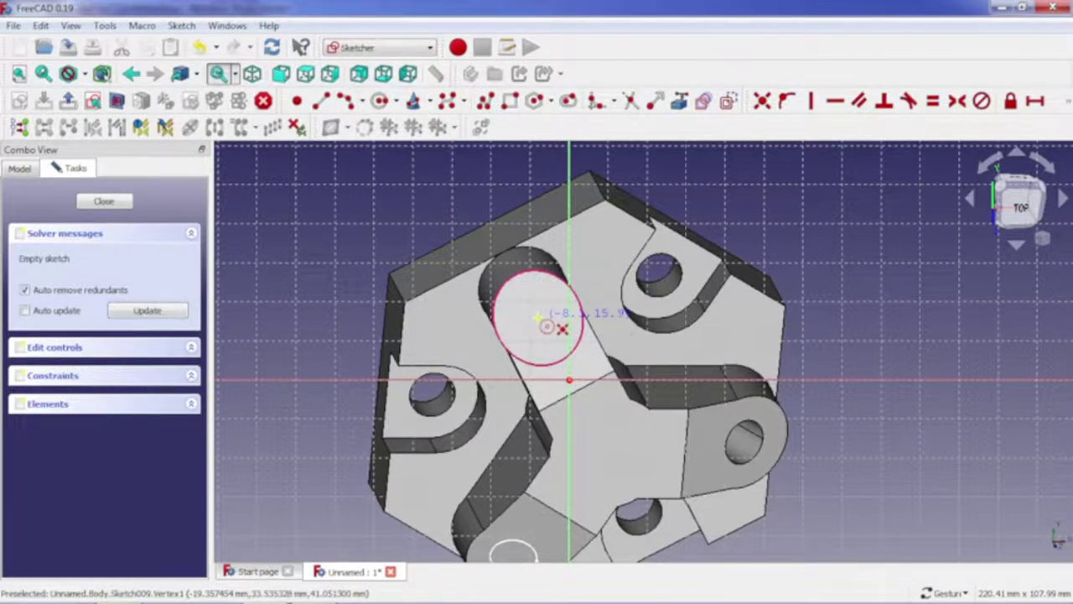
{"action": "left_click", "coordinate": [567, 350]}
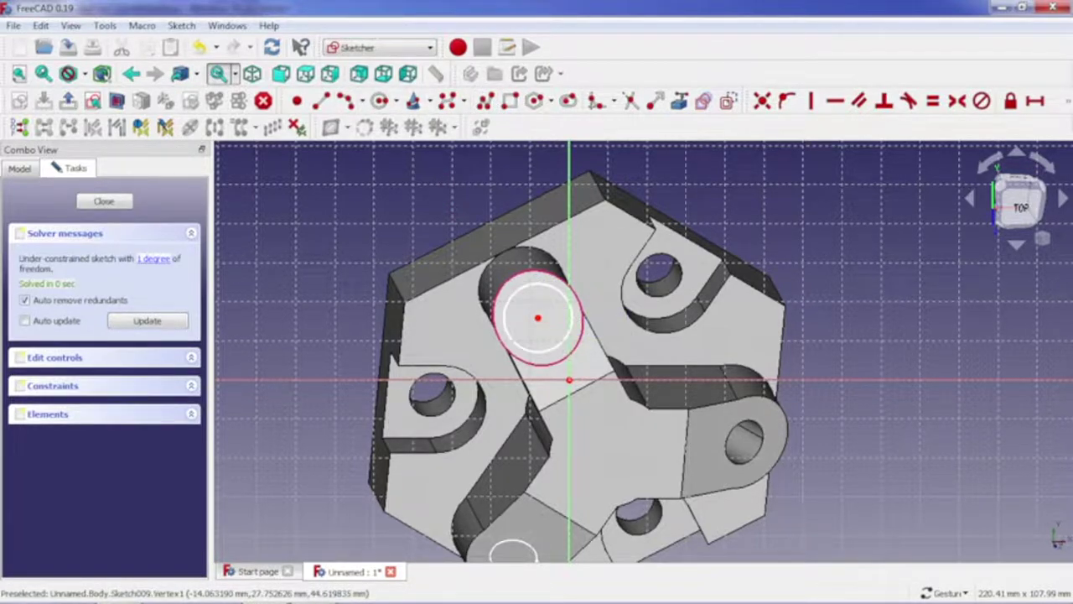
{"action": "left_click", "coordinate": [1069, 101]}
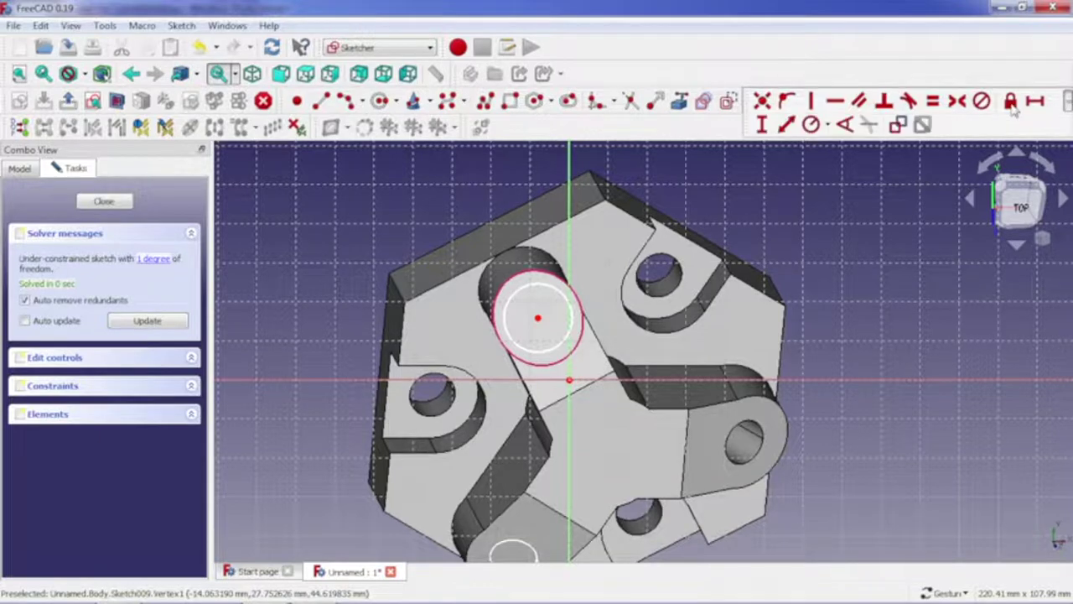
{"action": "left_click", "coordinate": [816, 125]}
{"action": "left_click", "coordinate": [519, 327]}
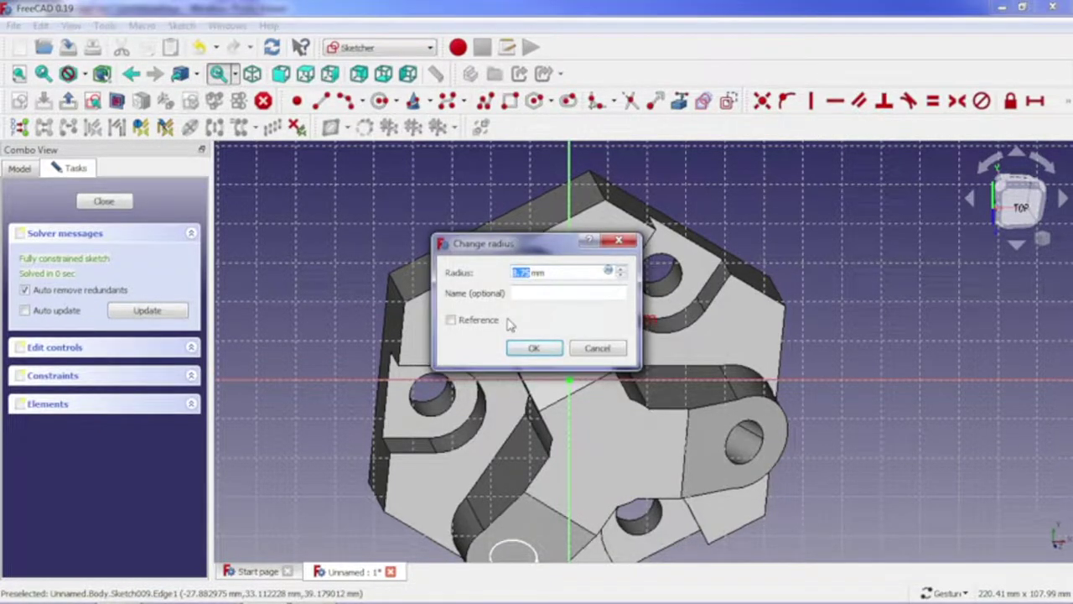
{"action": "type", "text": "6"}
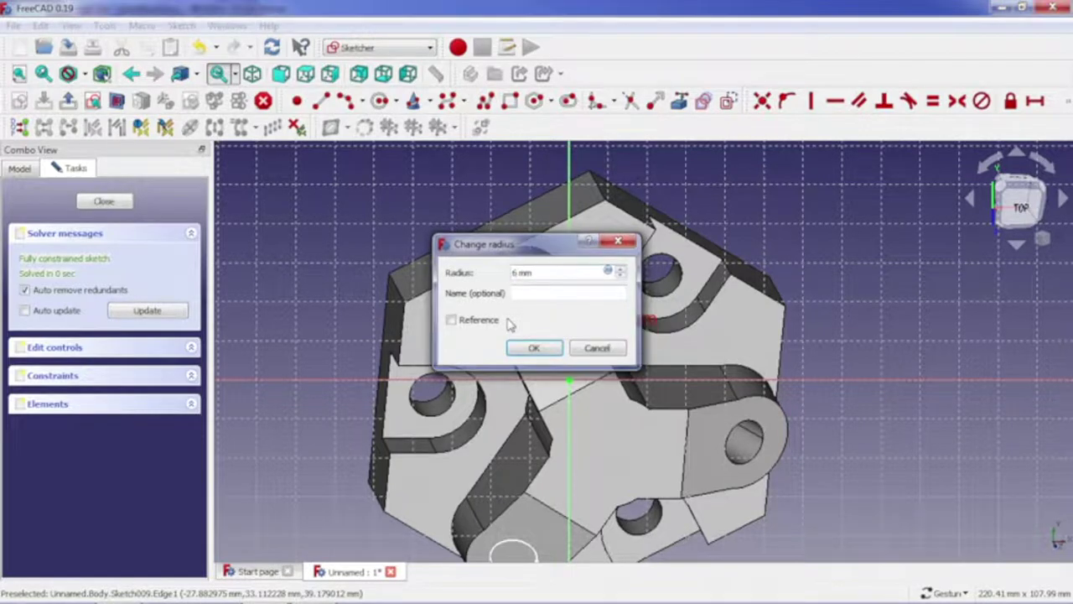
{"action": "key", "text": "Return"}
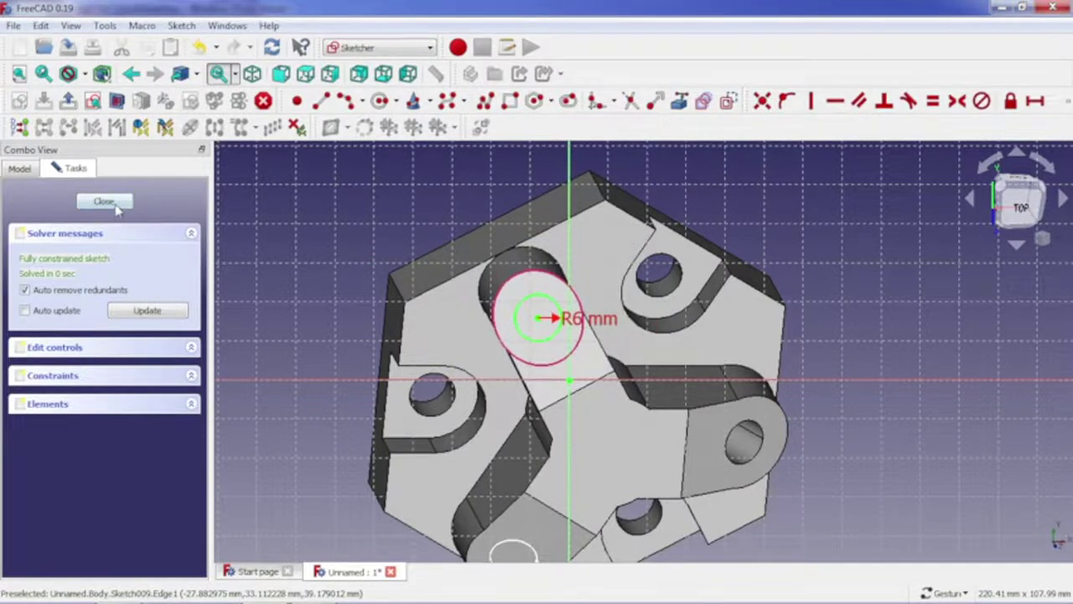
{"action": "left_click", "coordinate": [116, 206]}
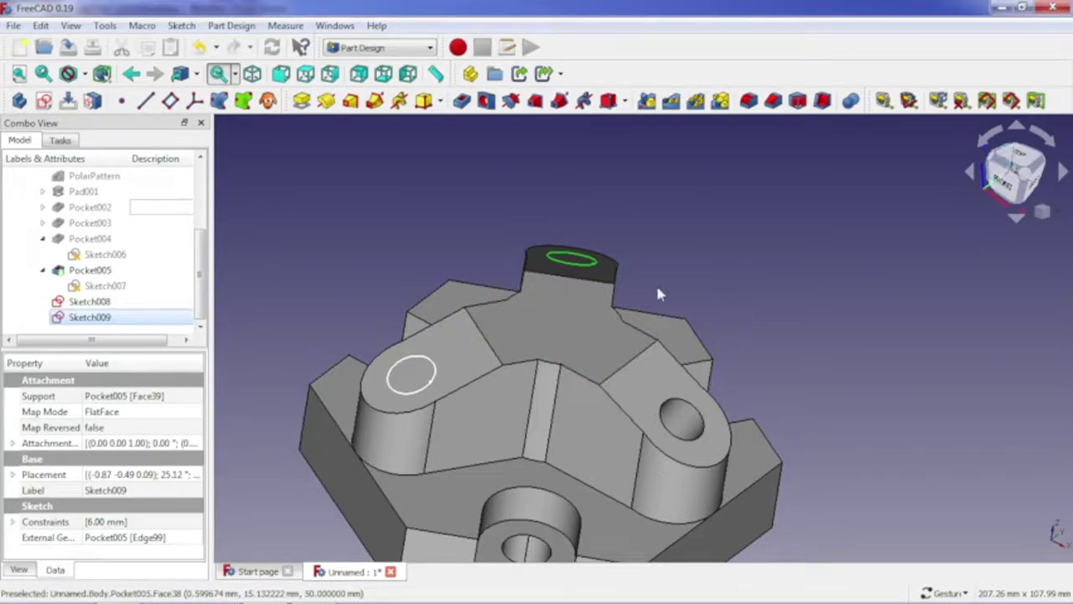
{"action": "left_click", "coordinate": [831, 440]}
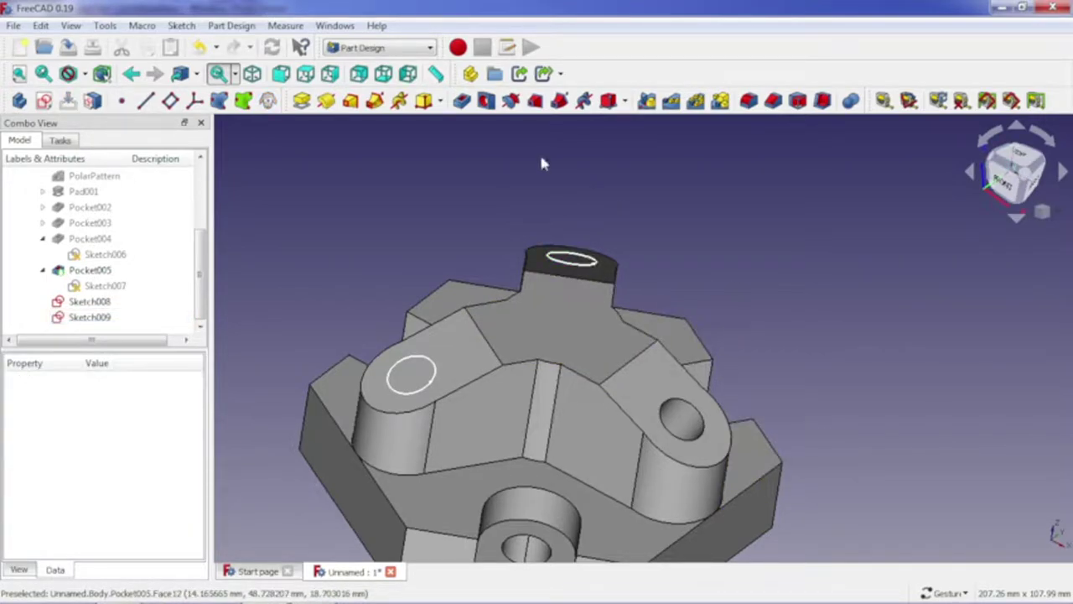
{"action": "left_click", "coordinate": [462, 101]}
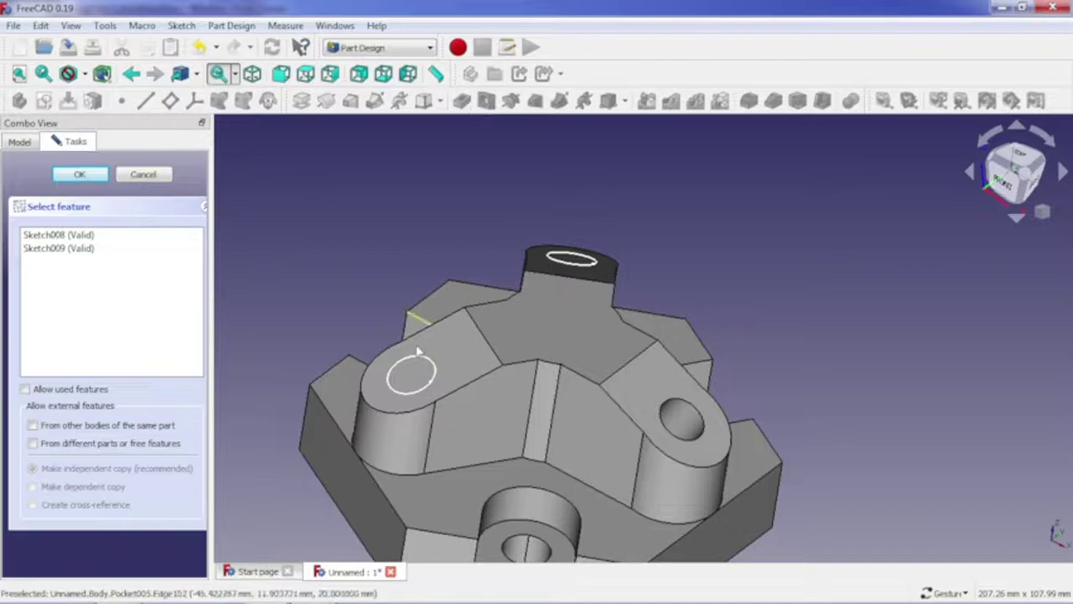
{"action": "left_click", "coordinate": [92, 235]}
{"action": "left_click", "coordinate": [97, 248]}
{"action": "left_click", "coordinate": [97, 235]}
{"action": "left_click", "coordinate": [145, 175]}
{"action": "left_click", "coordinate": [90, 301]}
{"action": "mouse_move", "coordinate": [43, 304]}
{"action": "left_mouse_down"}
{"action": "mouse_move", "coordinate": [63, 313]}
{"action": "mouse_move", "coordinate": [55, 302]}
{"action": "left_mouse_up"}
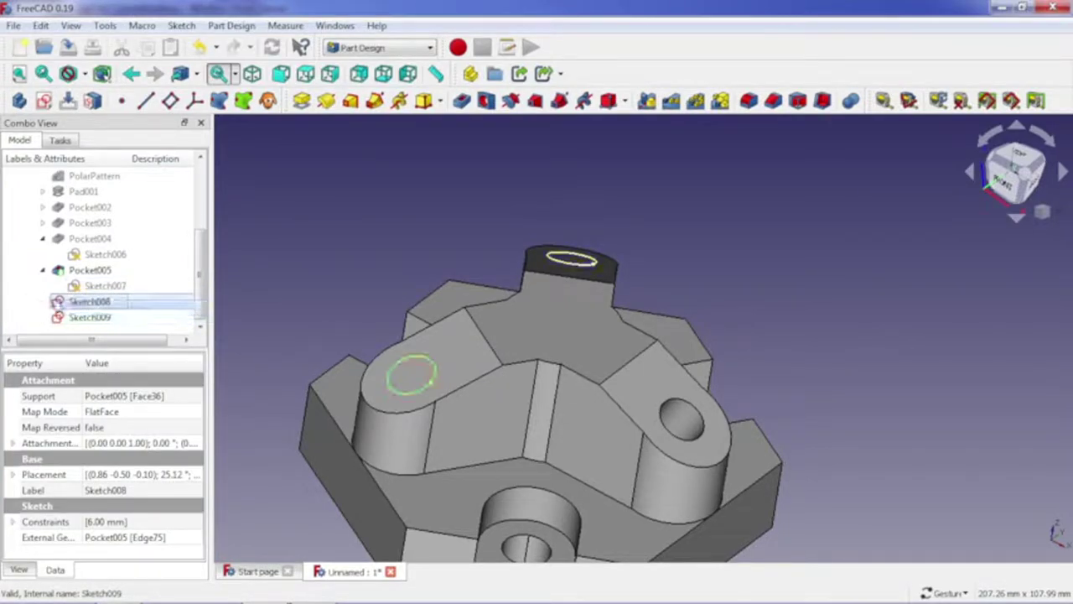
{"action": "left_click_drag", "start_coordinate": [56, 302], "coordinate": [159, 334]}
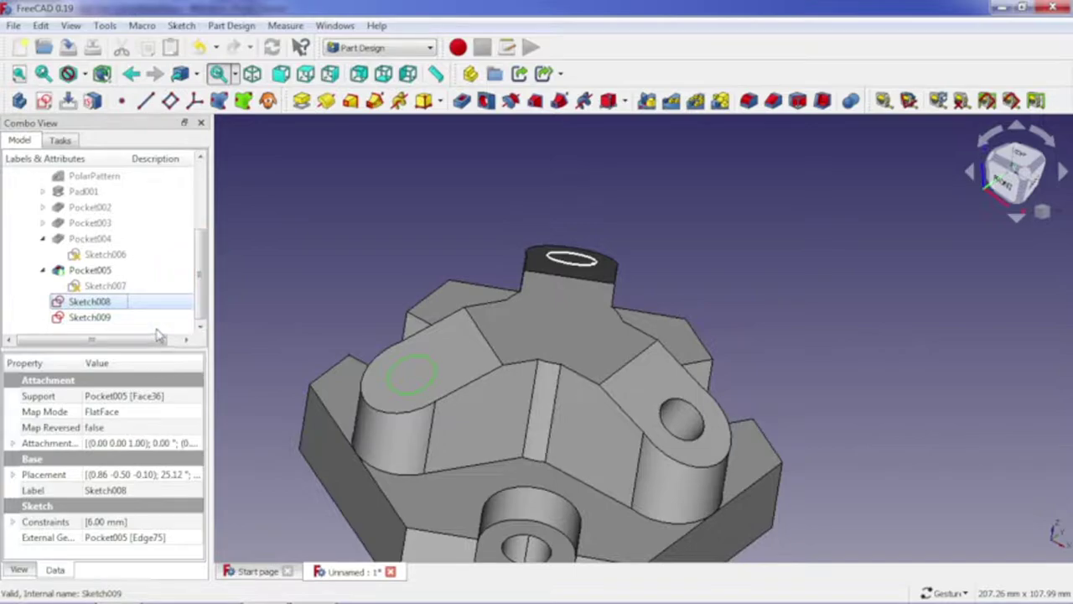
{"action": "left_click", "coordinate": [149, 317], "text": "ctrl"}
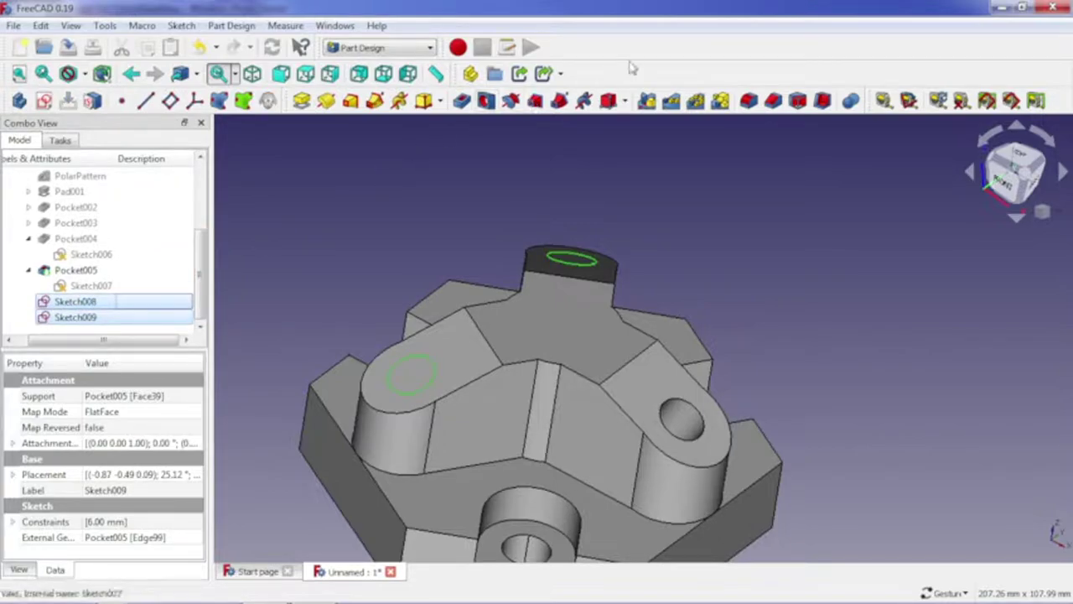
{"action": "left_click", "coordinate": [462, 101]}
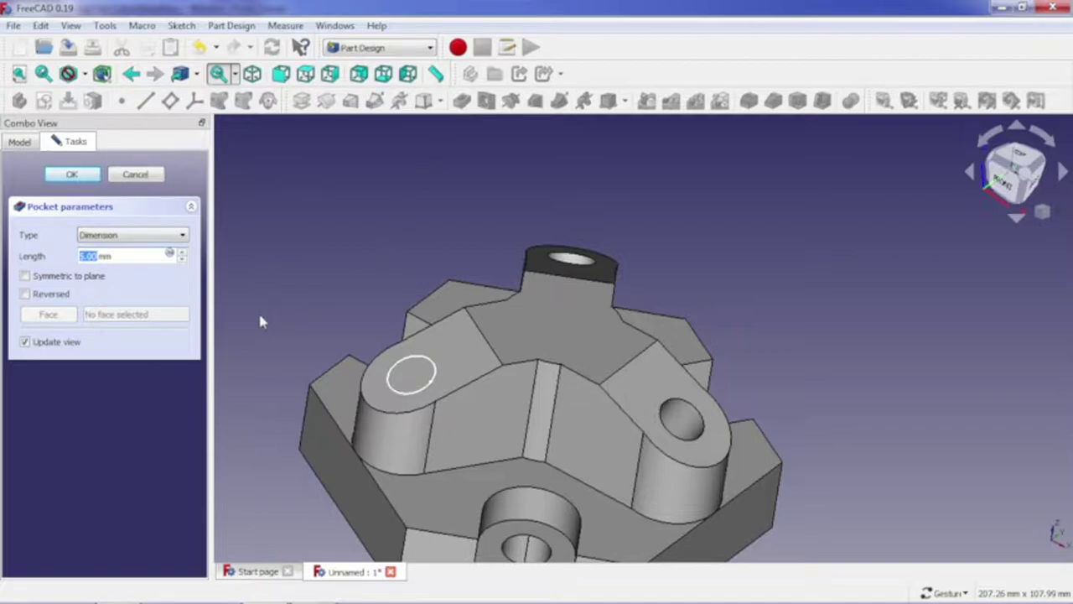
{"action": "left_click", "coordinate": [136, 176]}
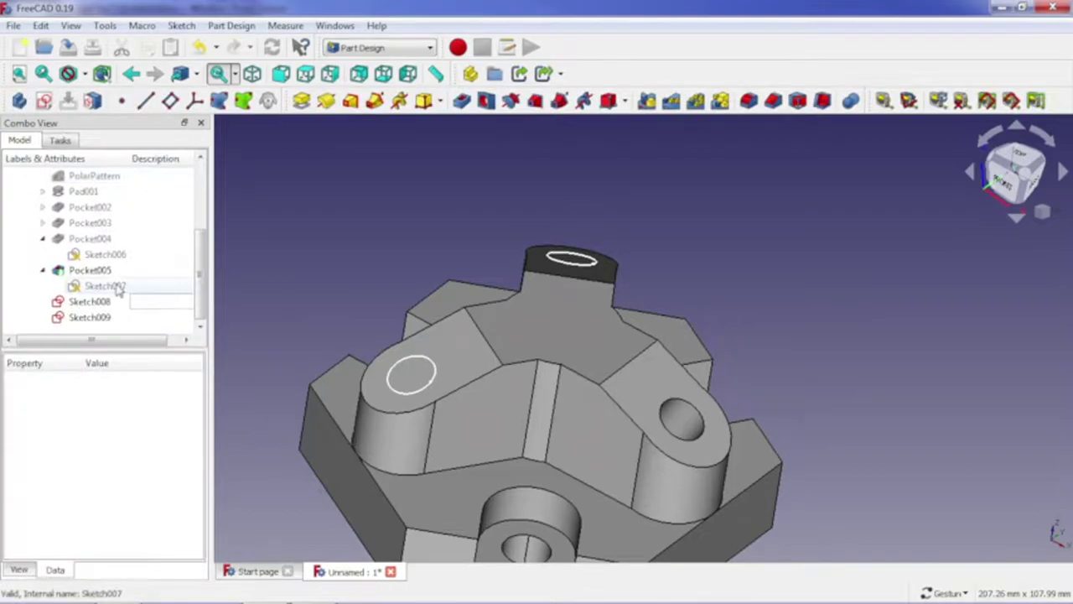
{"action": "left_click", "coordinate": [99, 302]}
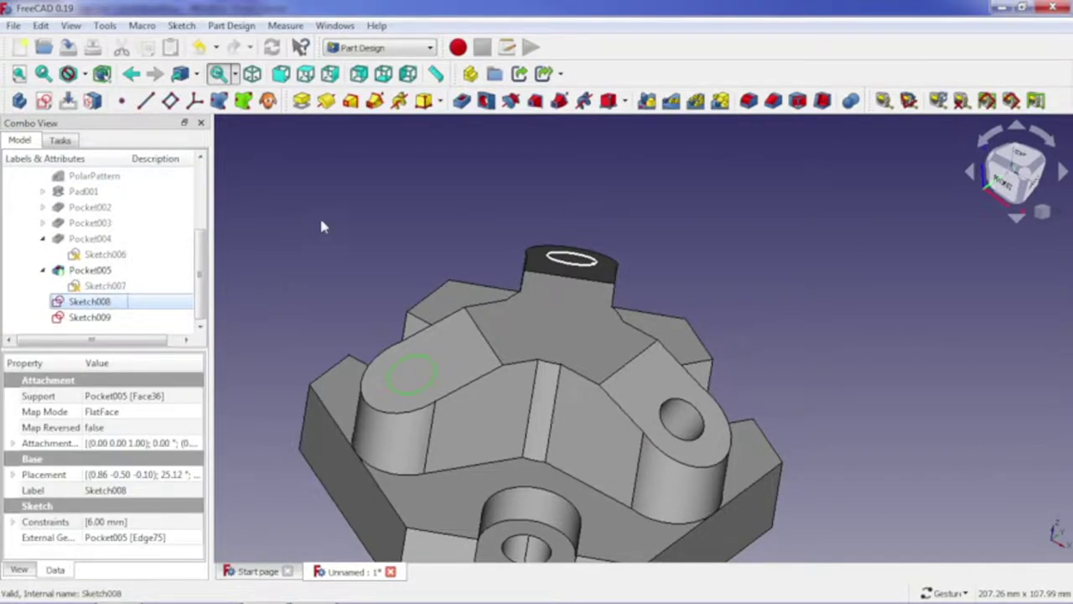
- Pocket Sketch008 through the left lug with a 10 mm depth
{"action": "left_click", "coordinate": [462, 101]}
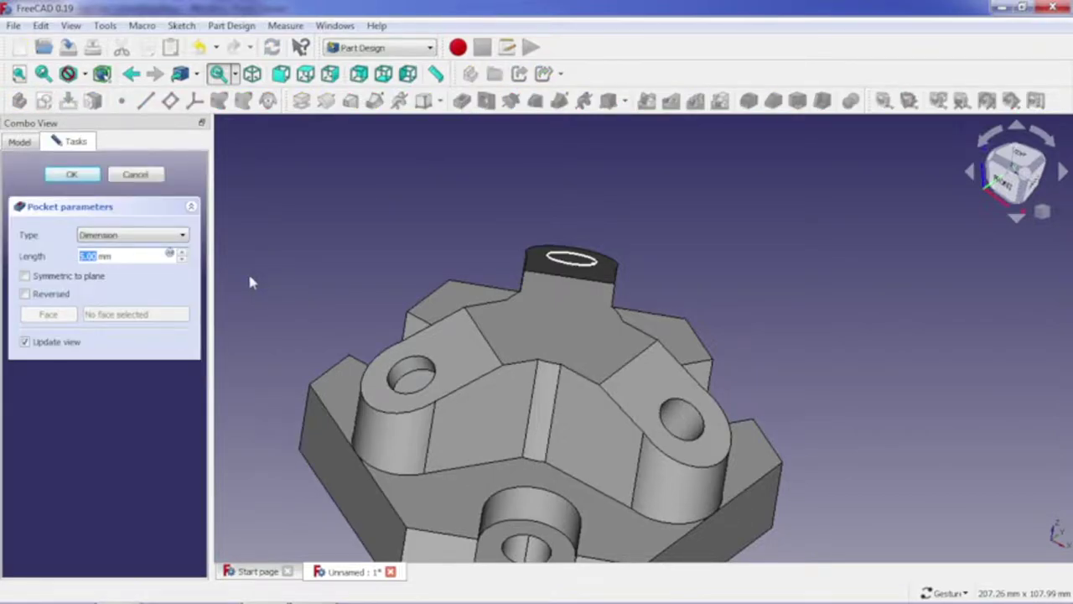
{"action": "type", "text": "510"}
{"action": "key", "text": "Return"}
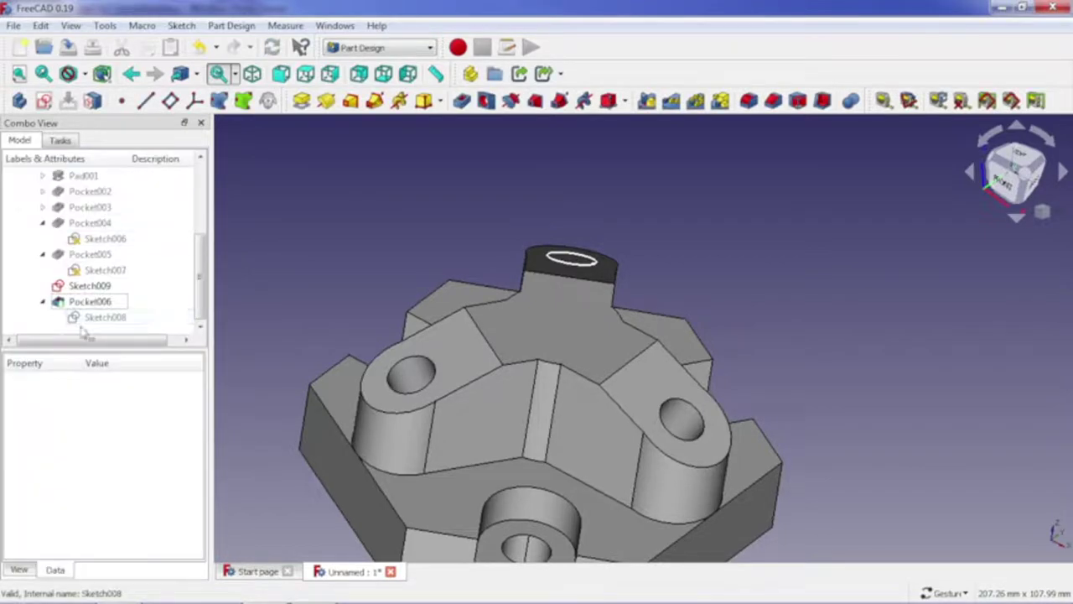
- Select Sketch009 and pocket it 50 mm deep through the top boss
{"action": "left_click", "coordinate": [93, 318]}
{"action": "left_click", "coordinate": [95, 287]}
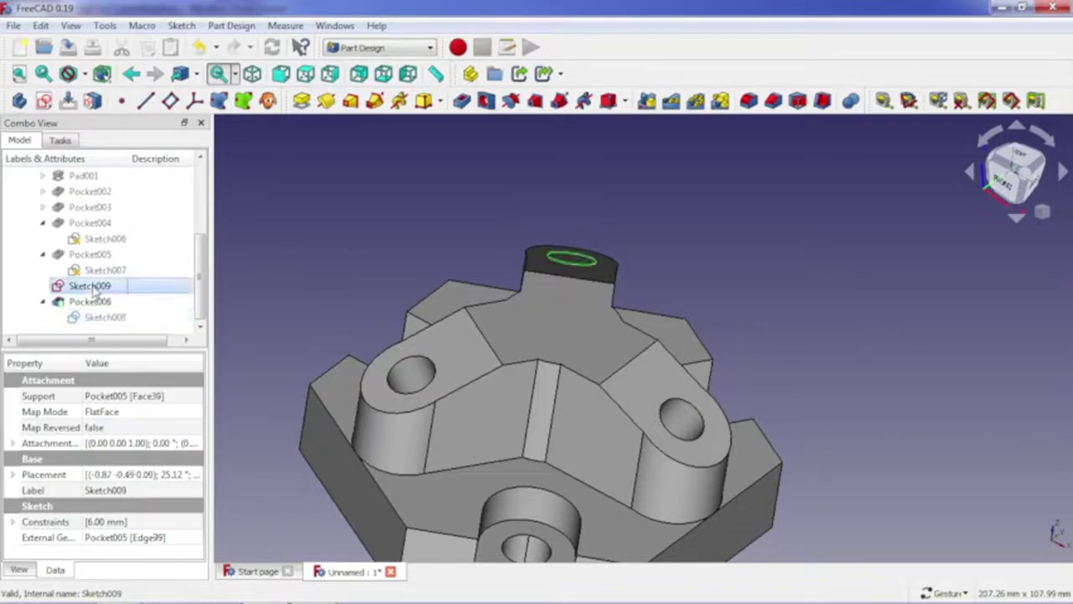
{"action": "left_click", "coordinate": [467, 104]}
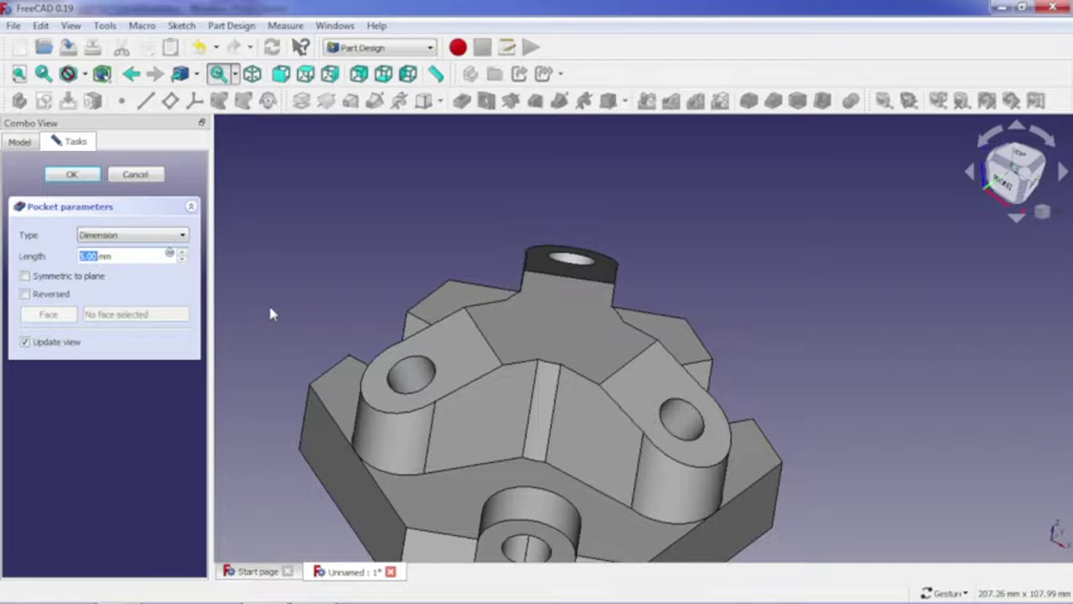
{"action": "type", "text": "50"}
{"action": "key", "text": "Return"}
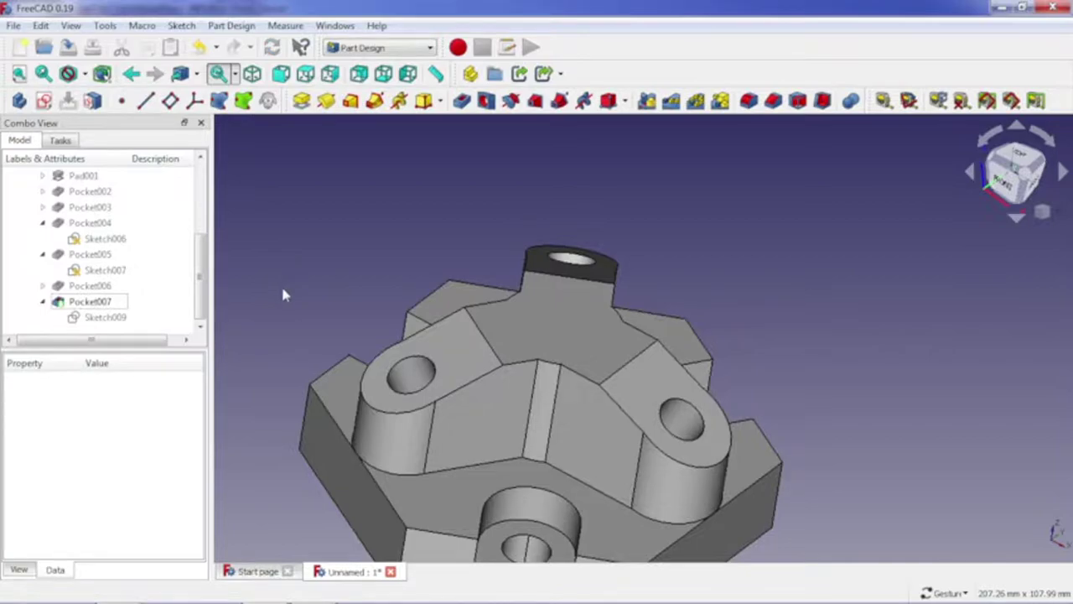
- Collapse Pocket007, Pocket005 and Pocket004 in the tree and fit the whole bracket in view
{"action": "left_click", "coordinate": [43, 301]}
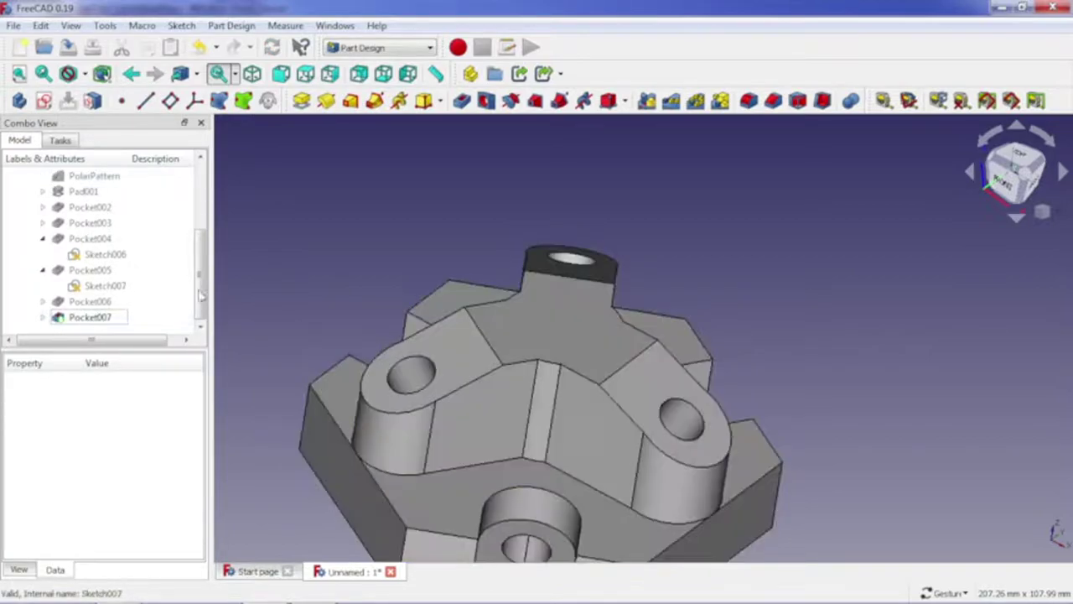
{"action": "left_click", "coordinate": [43, 270]}
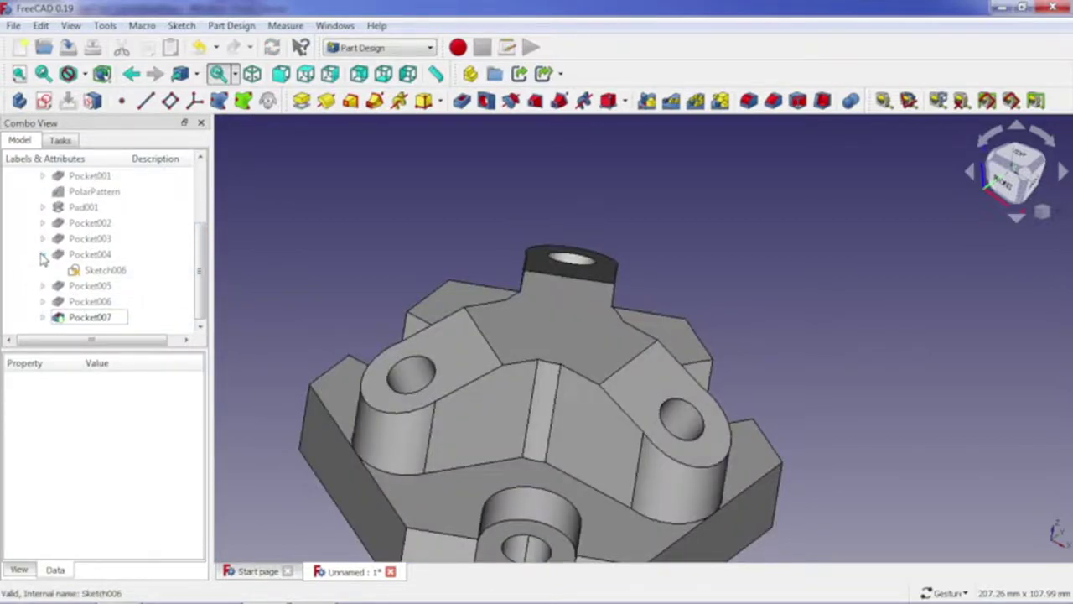
{"action": "left_click", "coordinate": [43, 254]}
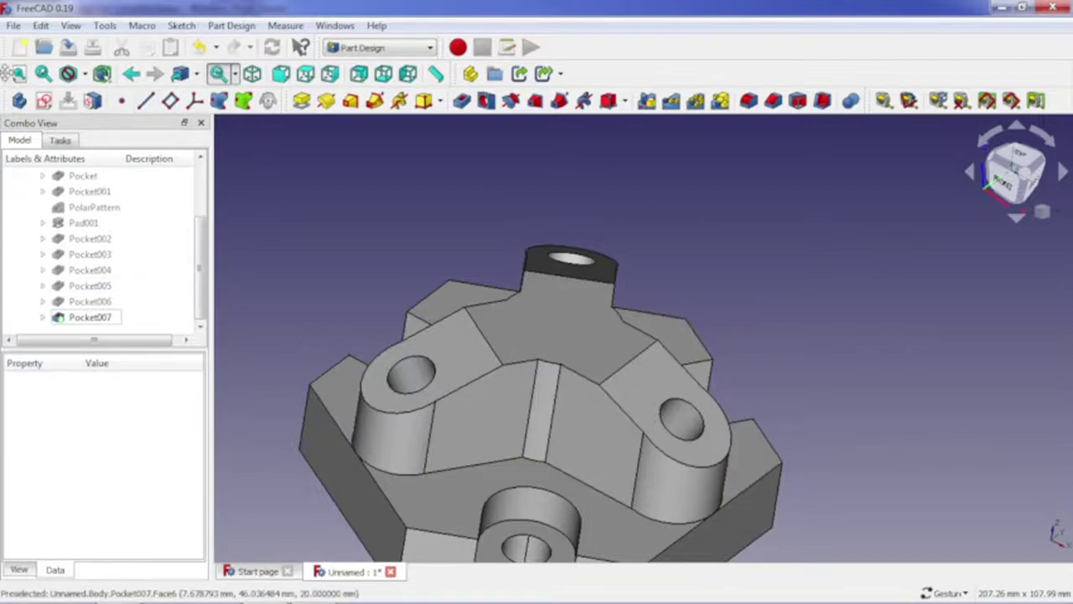
{"action": "left_click", "coordinate": [18, 73]}
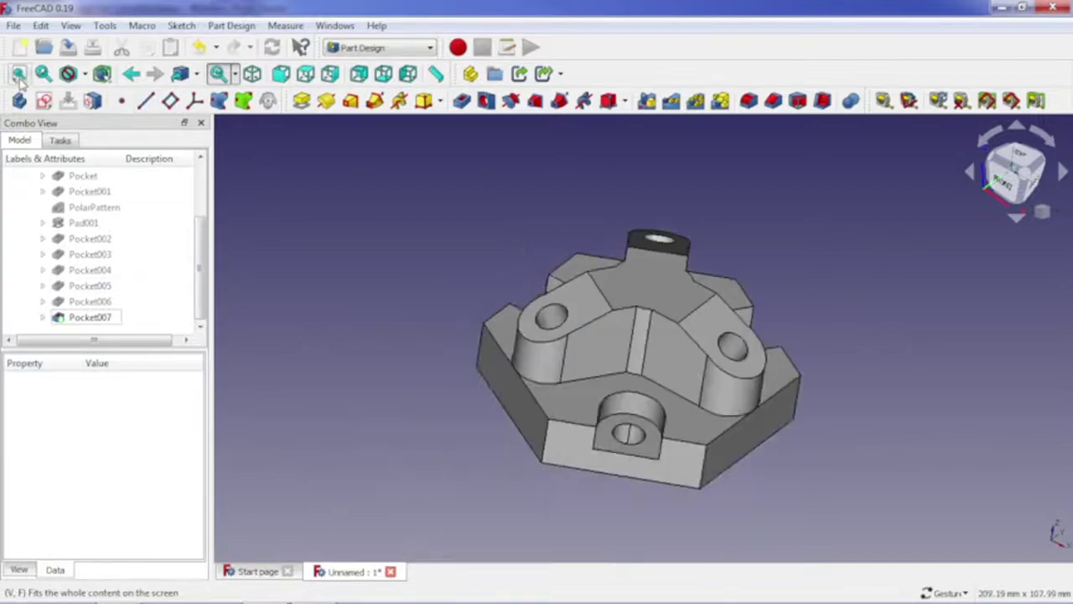
- Orbit the bracket to inspect its underside, return to isometric, and switch to the TechDraw workbench
{"action": "left_click", "coordinate": [996, 165]}
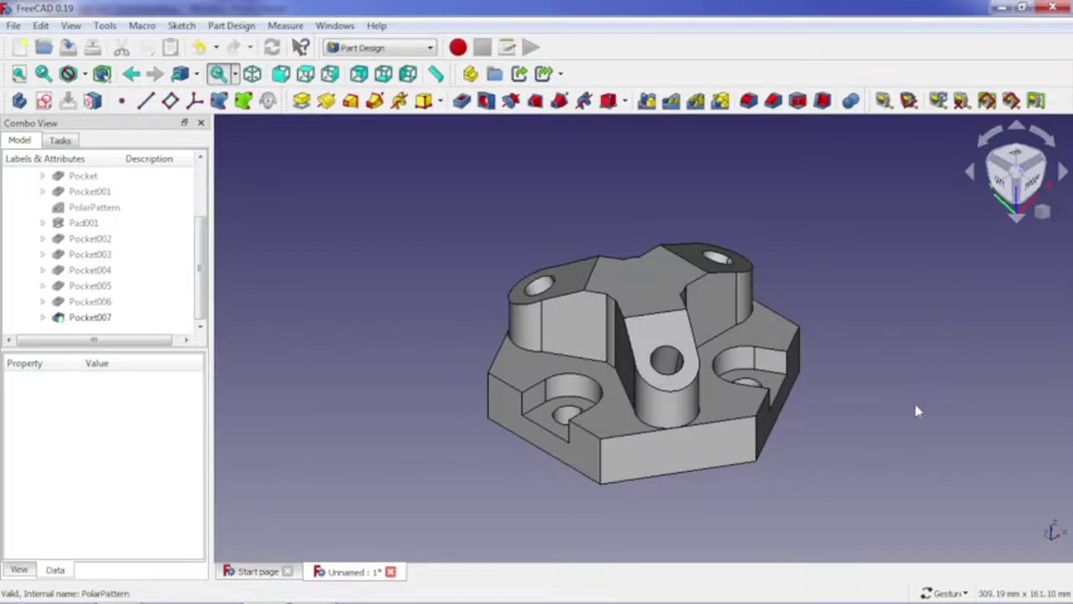
{"action": "left_click", "coordinate": [1047, 166]}
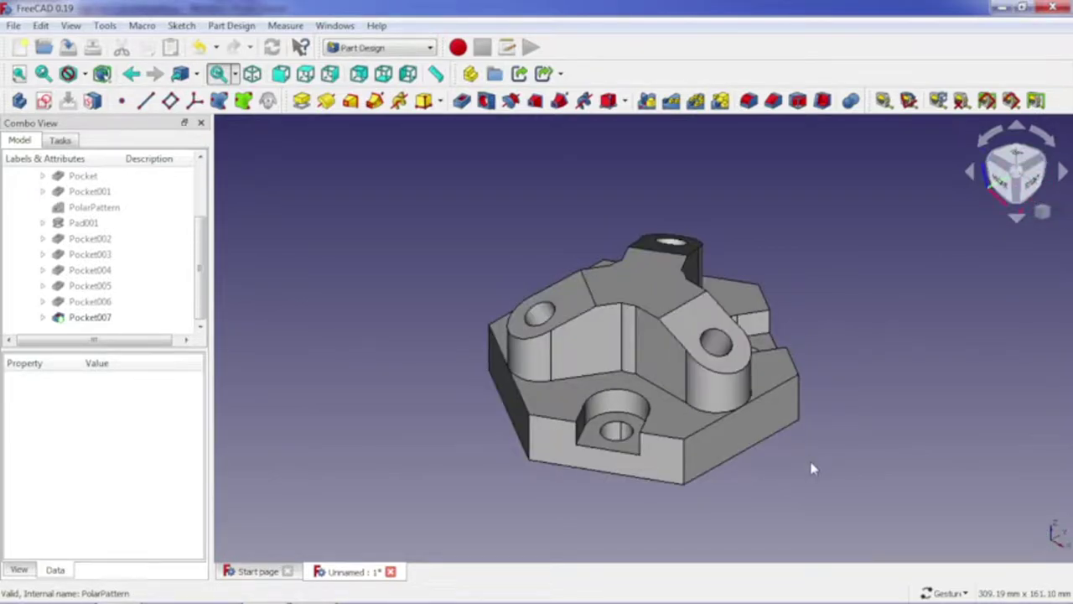
{"action": "mouse_move", "coordinate": [804, 448]}
{"action": "left_mouse_down"}
{"action": "mouse_move", "coordinate": [738, 330]}
{"action": "mouse_move", "coordinate": [699, 290]}
{"action": "mouse_move", "coordinate": [687, 391]}
{"action": "mouse_move", "coordinate": [670, 278]}
{"action": "mouse_move", "coordinate": [635, 192]}
{"action": "mouse_move", "coordinate": [642, 260]}
{"action": "mouse_move", "coordinate": [674, 362]}
{"action": "mouse_move", "coordinate": [735, 472]}
{"action": "mouse_move", "coordinate": [839, 508]}
{"action": "mouse_move", "coordinate": [825, 454]}
{"action": "mouse_move", "coordinate": [886, 431]}
{"action": "mouse_move", "coordinate": [889, 513]}
{"action": "mouse_move", "coordinate": [805, 472]}
{"action": "mouse_move", "coordinate": [995, 207]}
{"action": "left_mouse_up"}
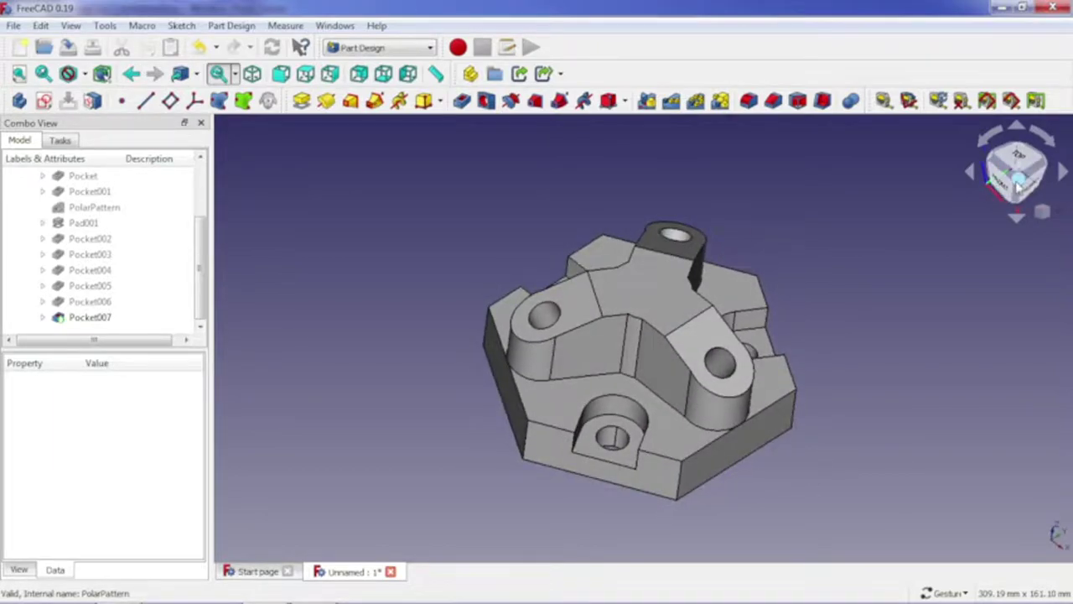
{"action": "left_click", "coordinate": [1020, 187]}
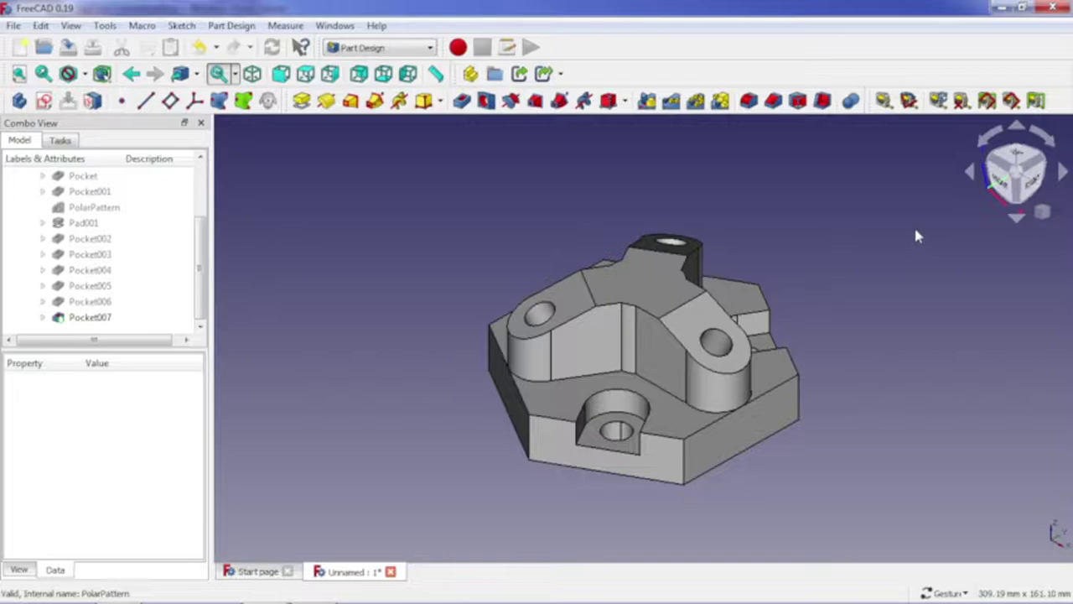
{"action": "left_click", "coordinate": [411, 47]}
{"action": "left_click", "coordinate": [409, 301]}
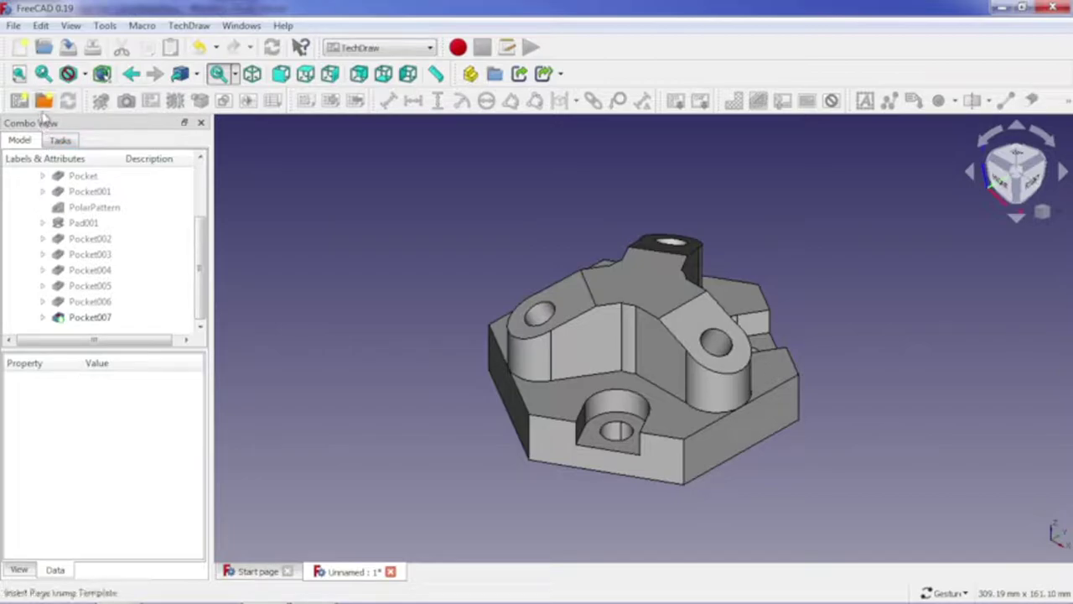
- Insert a blank A4 page, select the bracket's Body in the model tab, and return to the page
{"action": "left_click", "coordinate": [19, 100]}
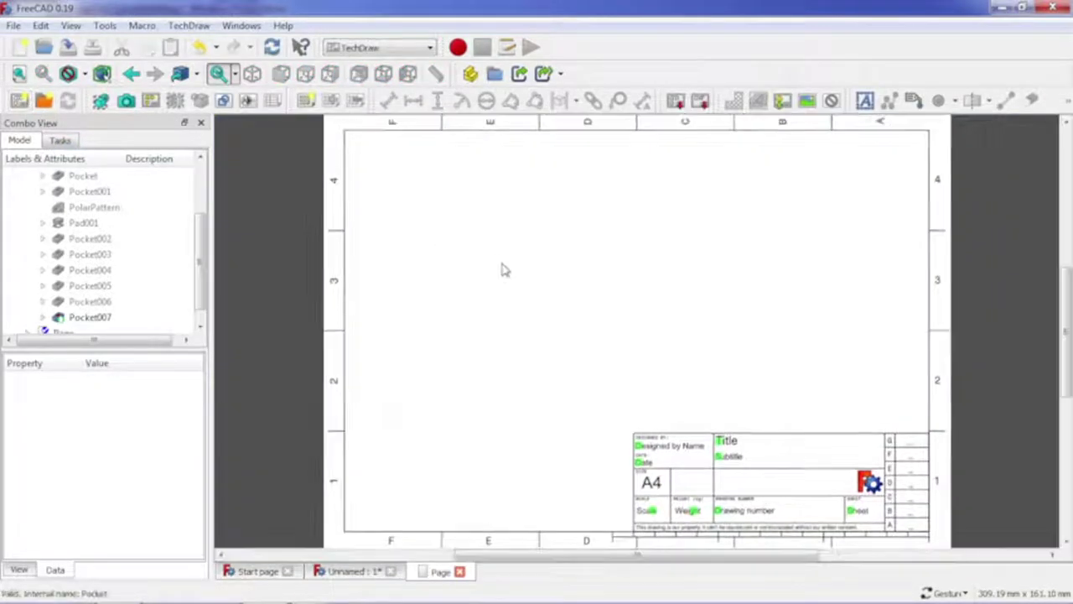
{"action": "left_click", "coordinate": [352, 571]}
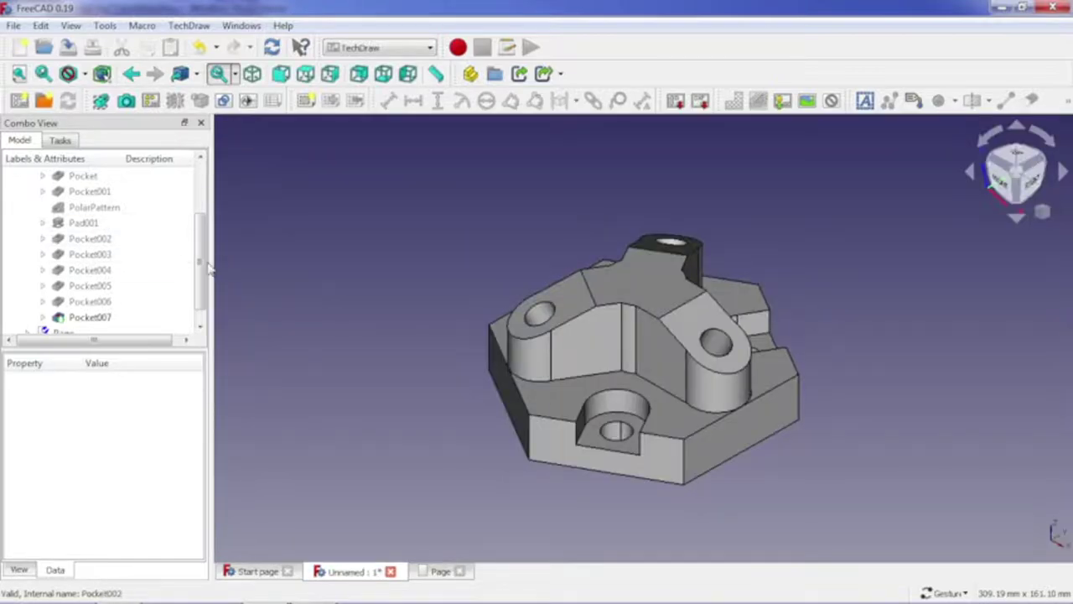
{"action": "scroll", "coordinate": [205, 258], "scroll_direction": "up", "scroll_amount": 1}
{"action": "scroll", "coordinate": [206, 256], "scroll_direction": "up", "scroll_amount": 1}
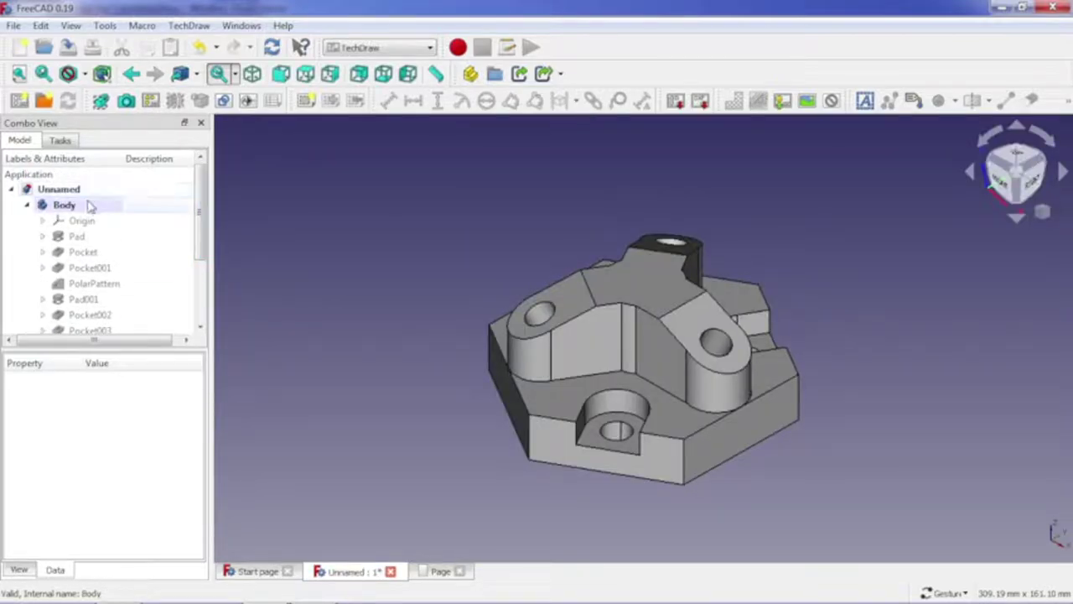
{"action": "left_click", "coordinate": [90, 207]}
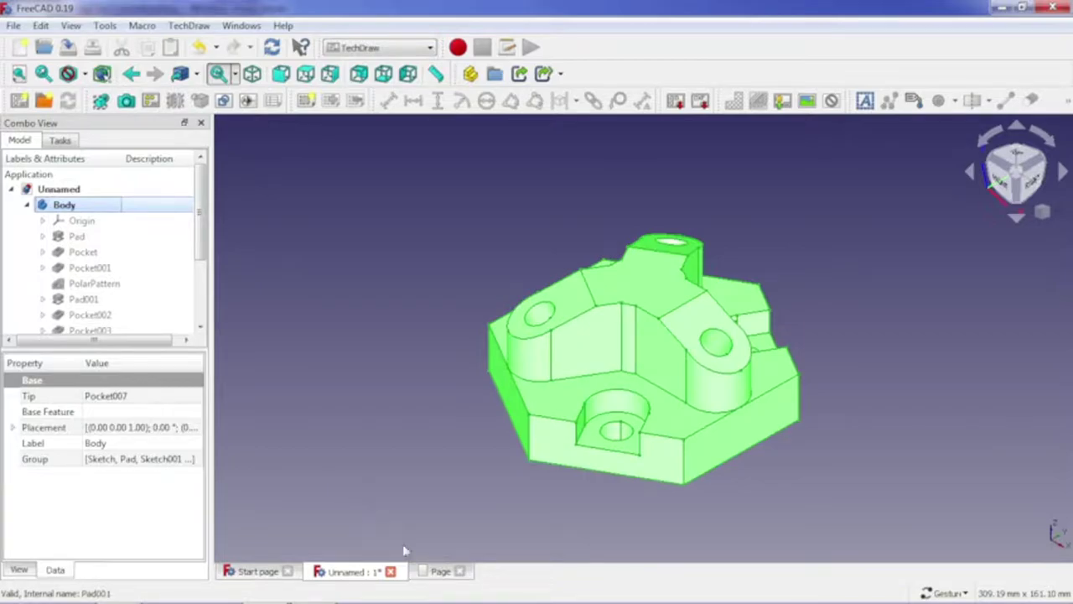
{"action": "left_click", "coordinate": [430, 572]}
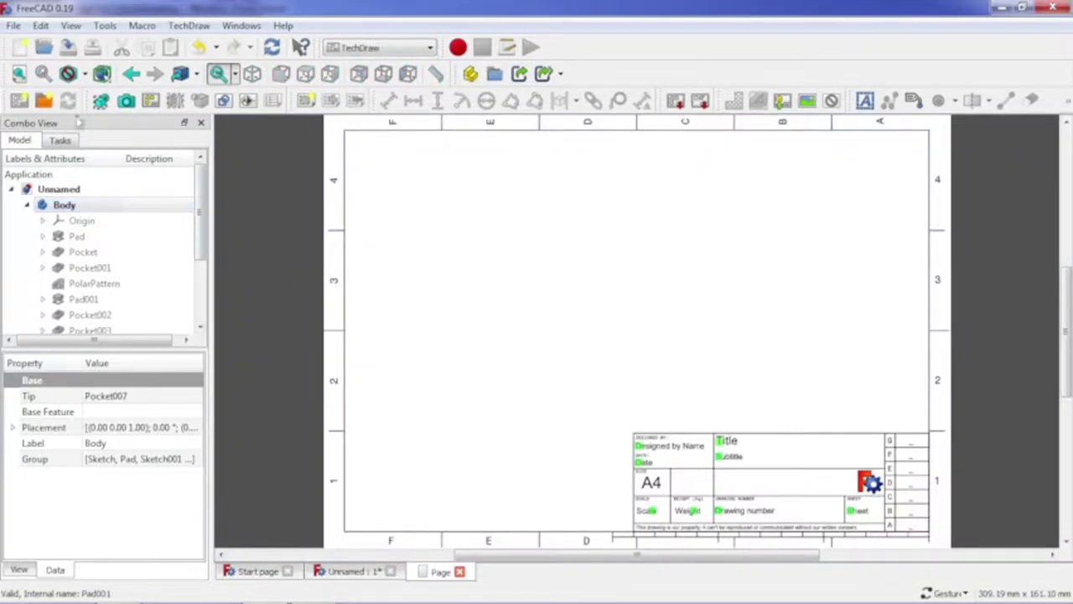
- Place an isometric view of the Body on the first page, shift it left-down, and close the page
{"action": "left_click", "coordinate": [103, 104]}
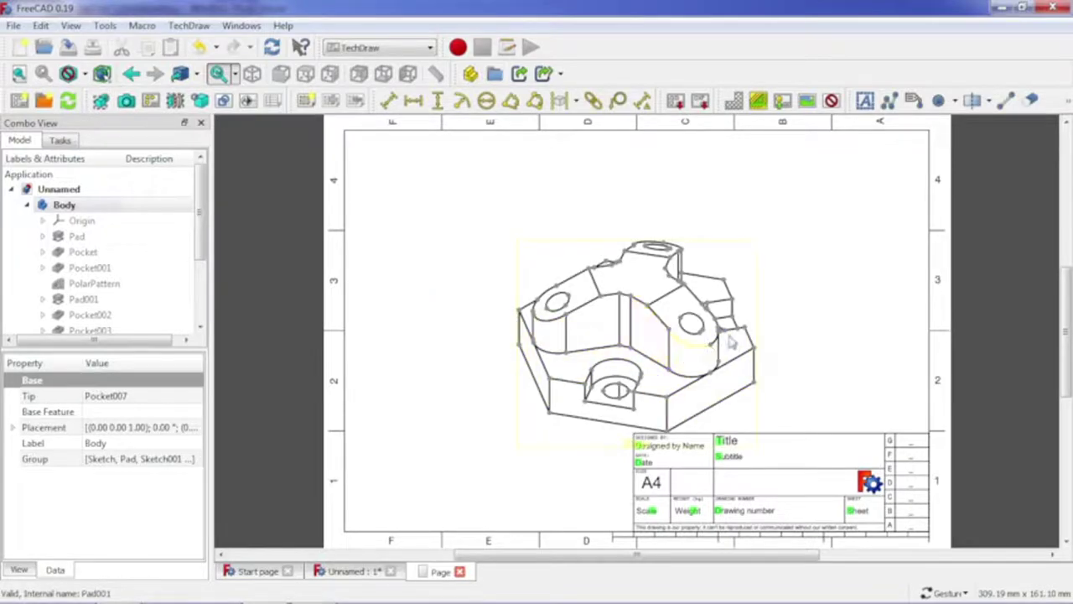
{"action": "left_click_drag", "start_coordinate": [754, 286], "coordinate": [631, 351]}
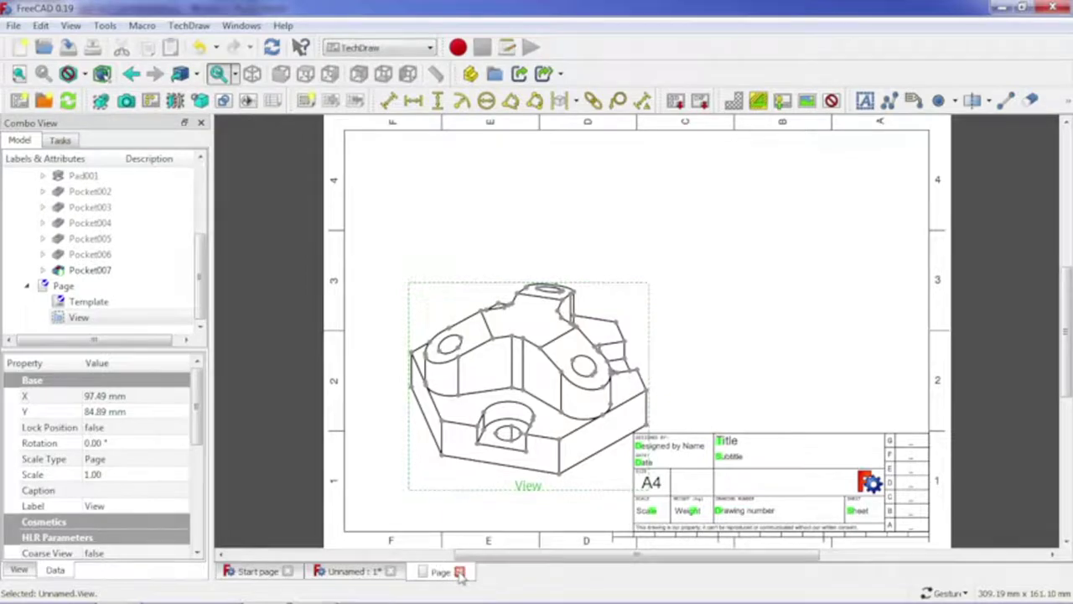
{"action": "left_click", "coordinate": [460, 571]}
- Create a new page, Page001, from an A0 template
{"action": "left_click", "coordinate": [46, 101]}
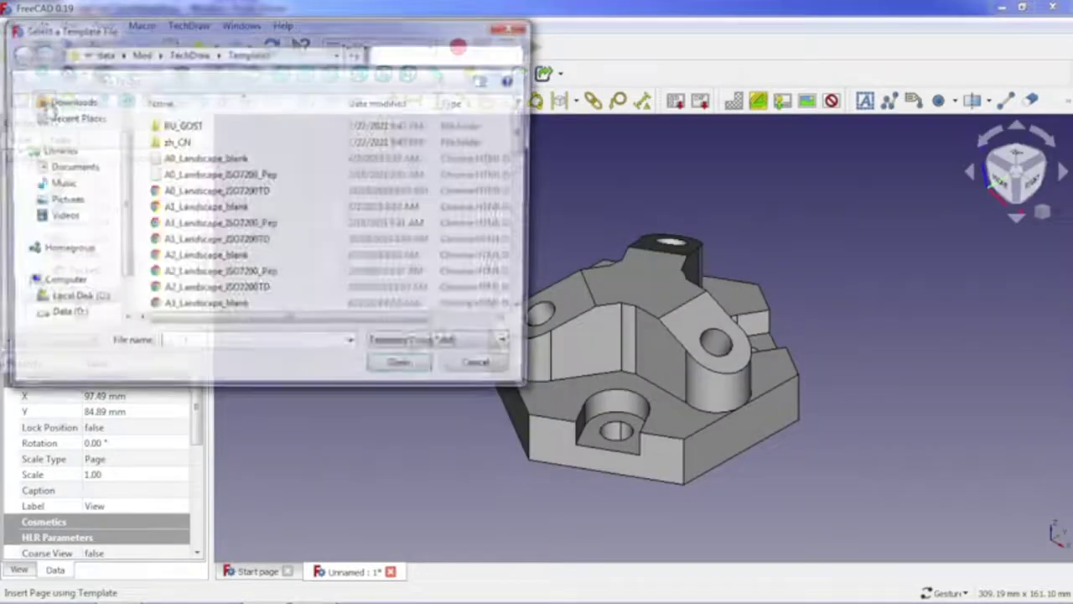
{"action": "left_click", "coordinate": [176, 176]}
{"action": "left_click", "coordinate": [399, 373]}
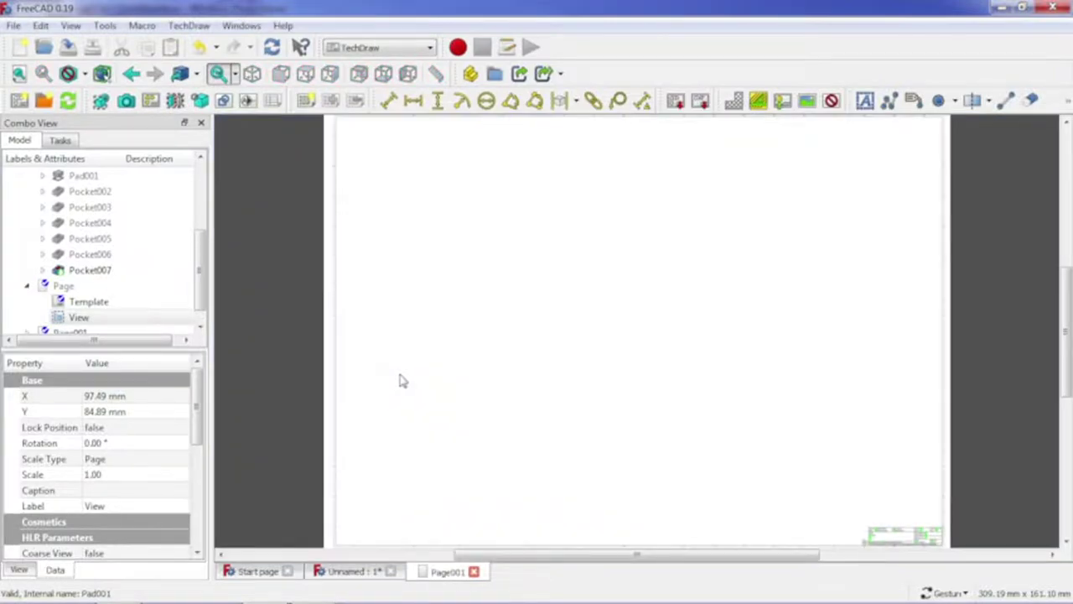
{"action": "scroll", "coordinate": [117, 252], "scroll_direction": "up", "scroll_amount": 1}
{"action": "scroll", "coordinate": [118, 251], "scroll_direction": "up", "scroll_amount": 2}
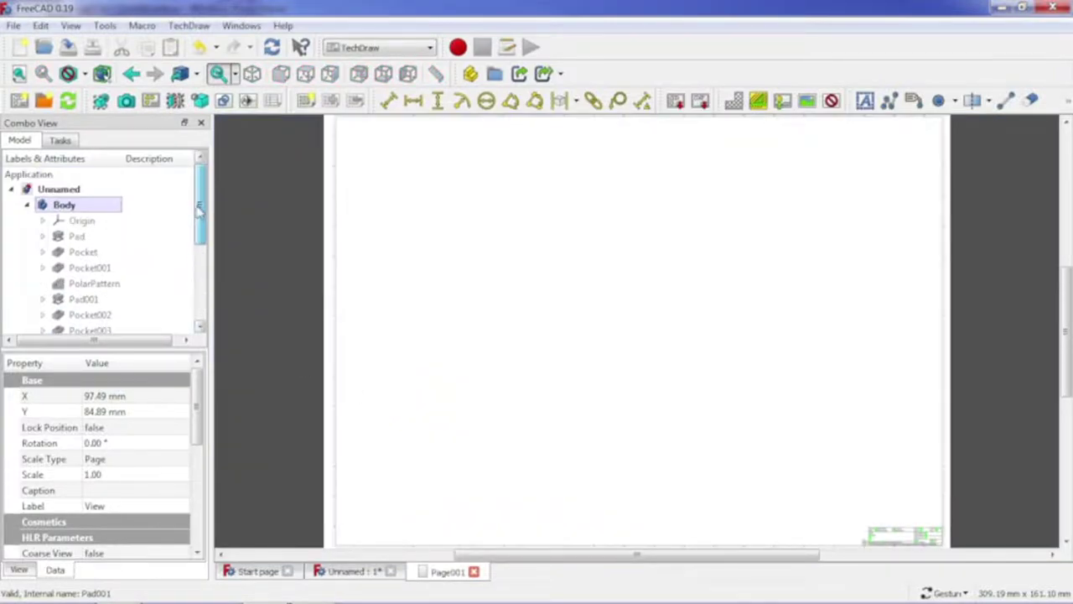
- Place an isometric view of the Body on Page001 and move it to the upper left
{"action": "left_click", "coordinate": [115, 206]}
{"action": "left_click", "coordinate": [447, 571]}
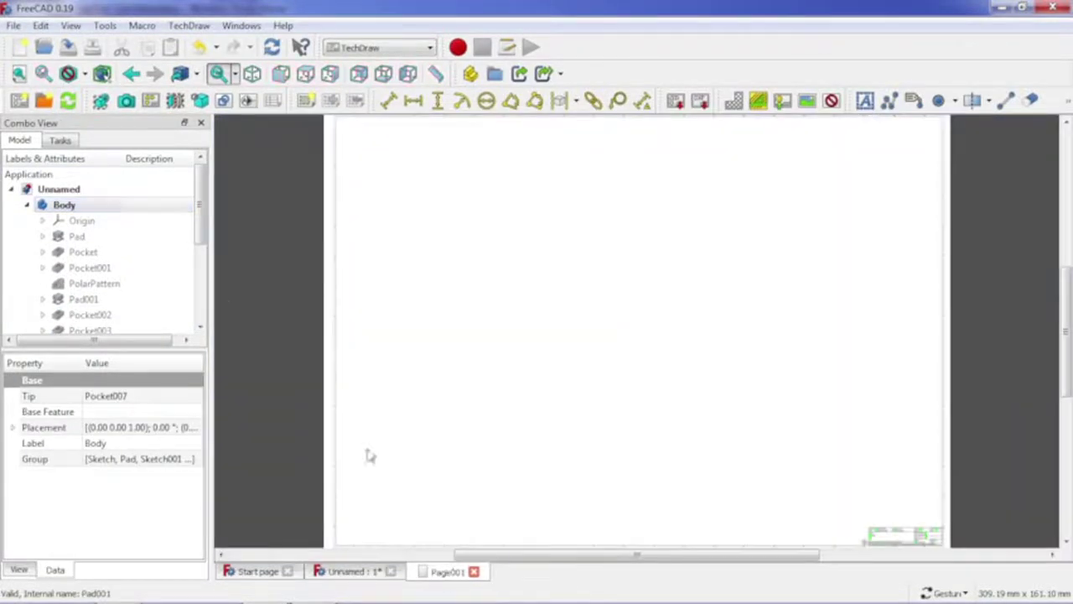
{"action": "left_click", "coordinate": [100, 100]}
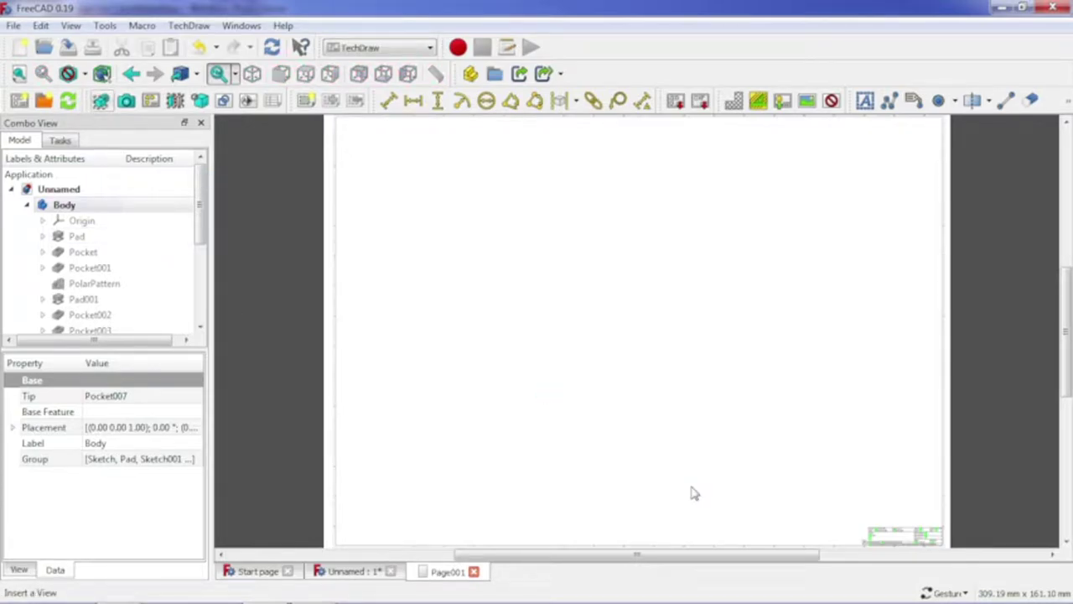
{"action": "scroll", "coordinate": [692, 484], "scroll_direction": "up", "scroll_amount": 1}
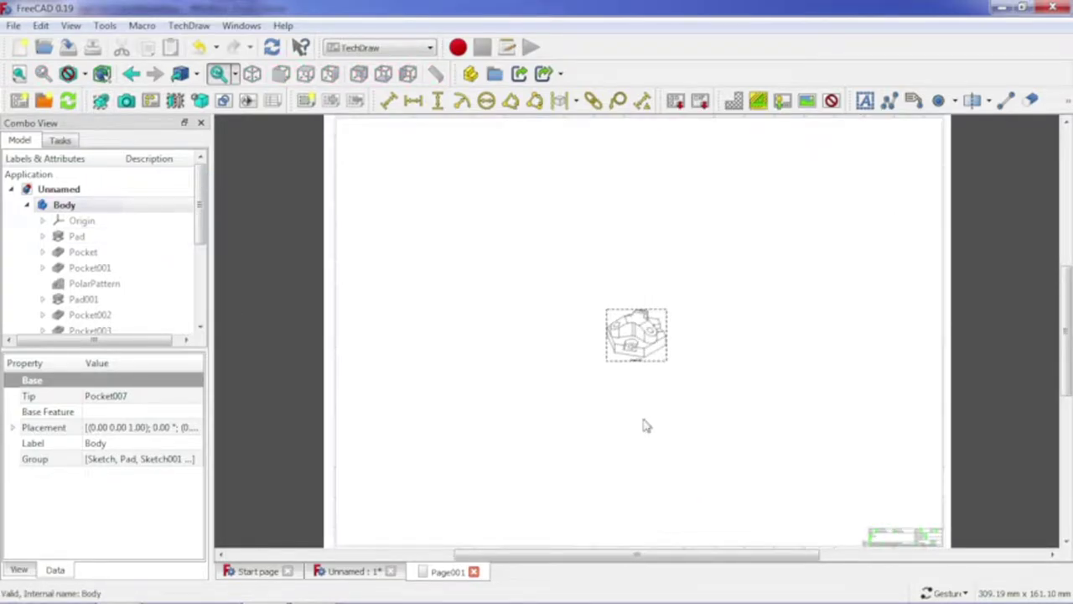
{"action": "left_click", "coordinate": [656, 362]}
{"action": "mouse_move", "coordinate": [676, 451]}
{"action": "left_mouse_down"}
{"action": "mouse_move", "coordinate": [837, 542]}
{"action": "mouse_move", "coordinate": [411, 293]}
{"action": "left_mouse_up"}
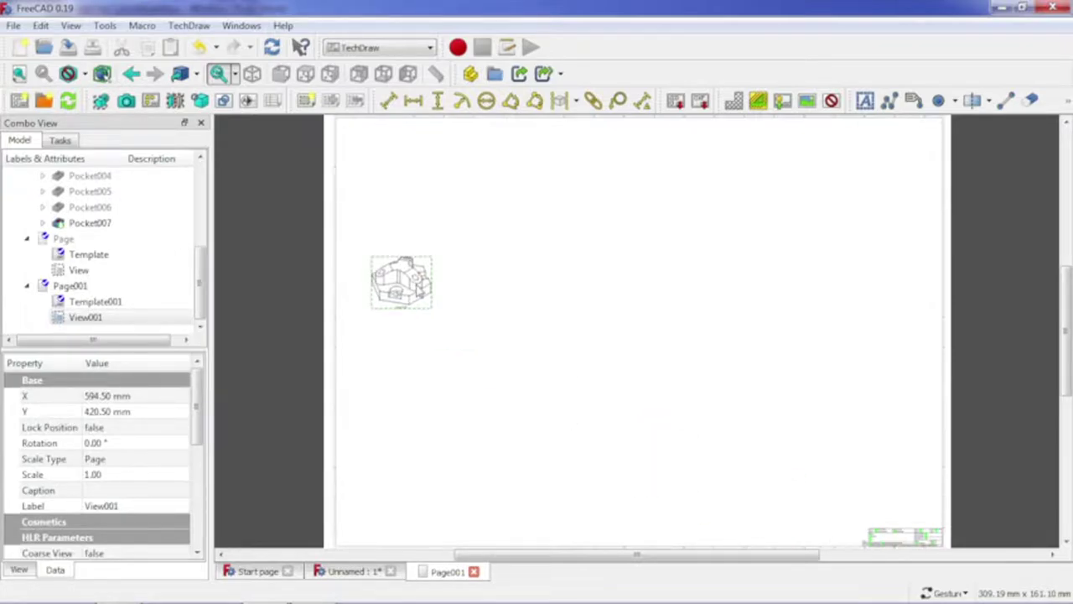
- Turn the 3D model to Top view and reselect the Body for the next projection
{"action": "left_click", "coordinate": [357, 571]}
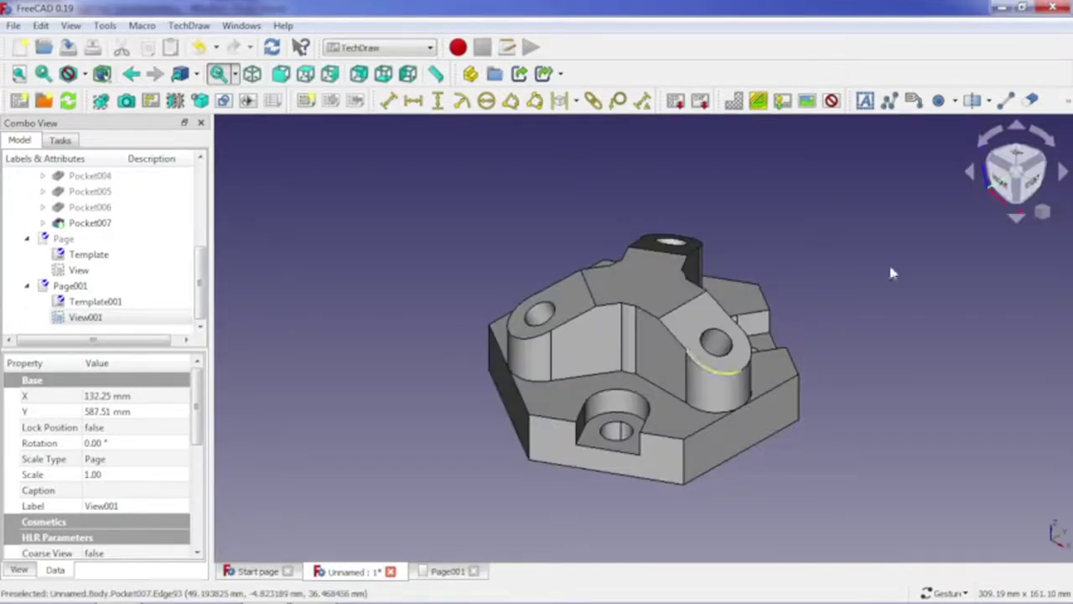
{"action": "left_click", "coordinate": [1015, 161]}
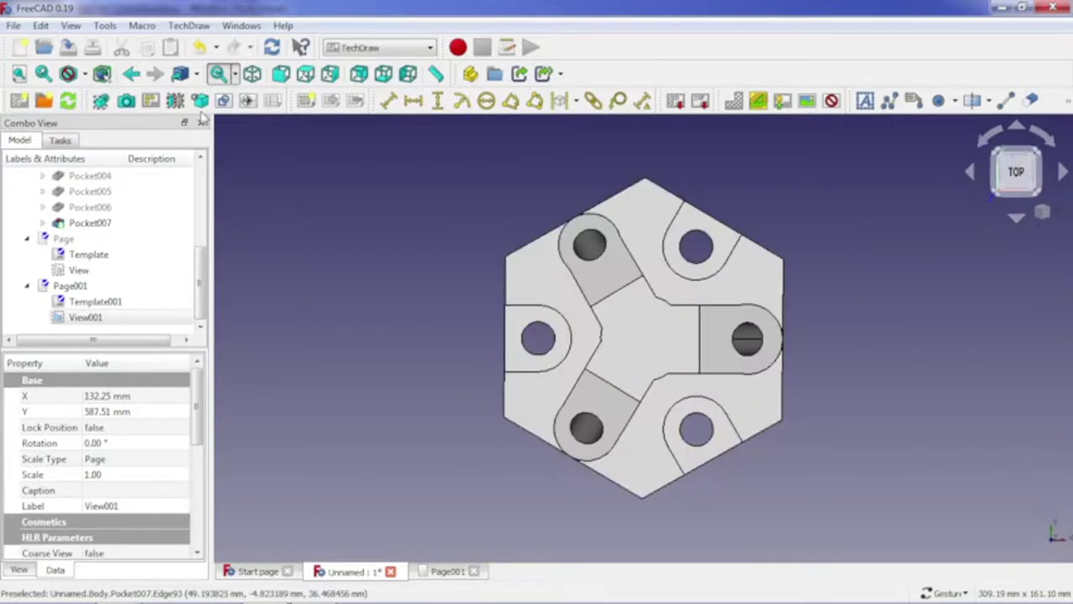
{"action": "left_click_drag", "start_coordinate": [199, 277], "coordinate": [218, 151]}
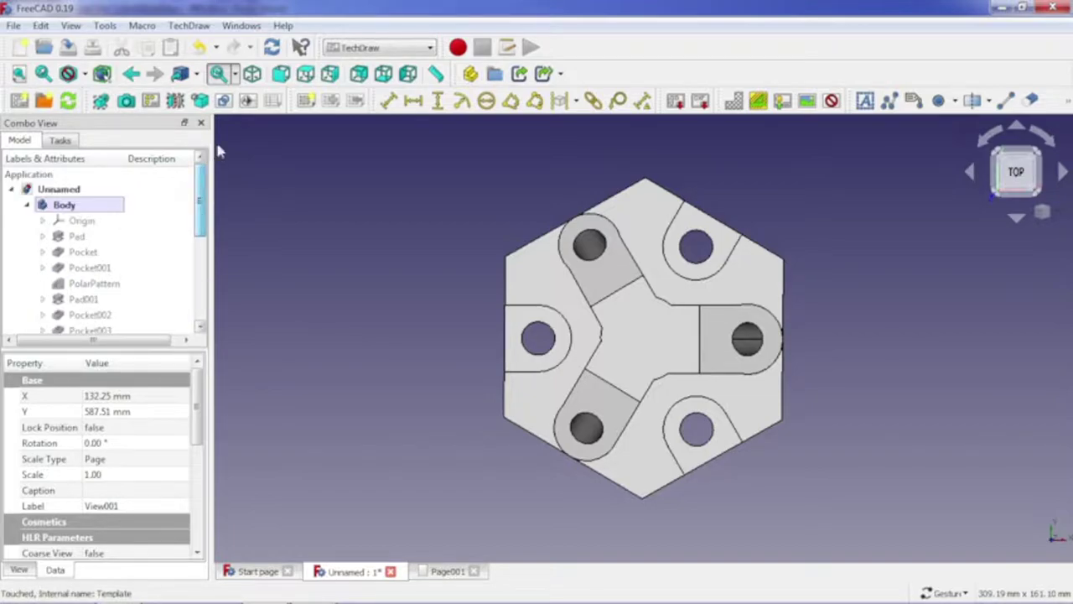
{"action": "left_click", "coordinate": [97, 206]}
{"action": "left_click", "coordinate": [440, 571]}
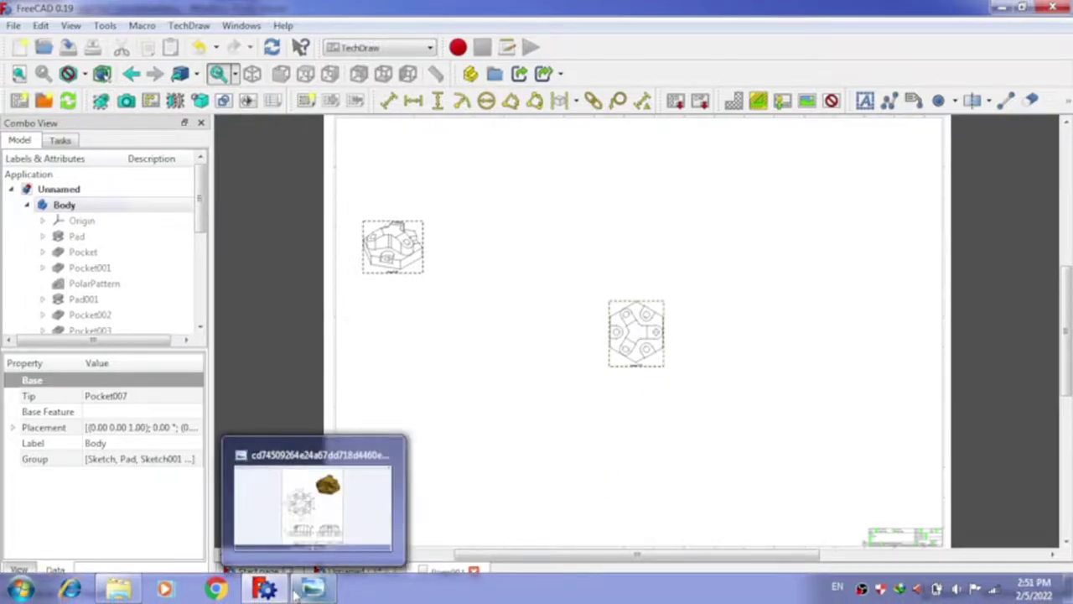
- Check the reference drawing image, then move the top view up beside the isometric view on Page001
{"action": "left_click", "coordinate": [322, 592]}
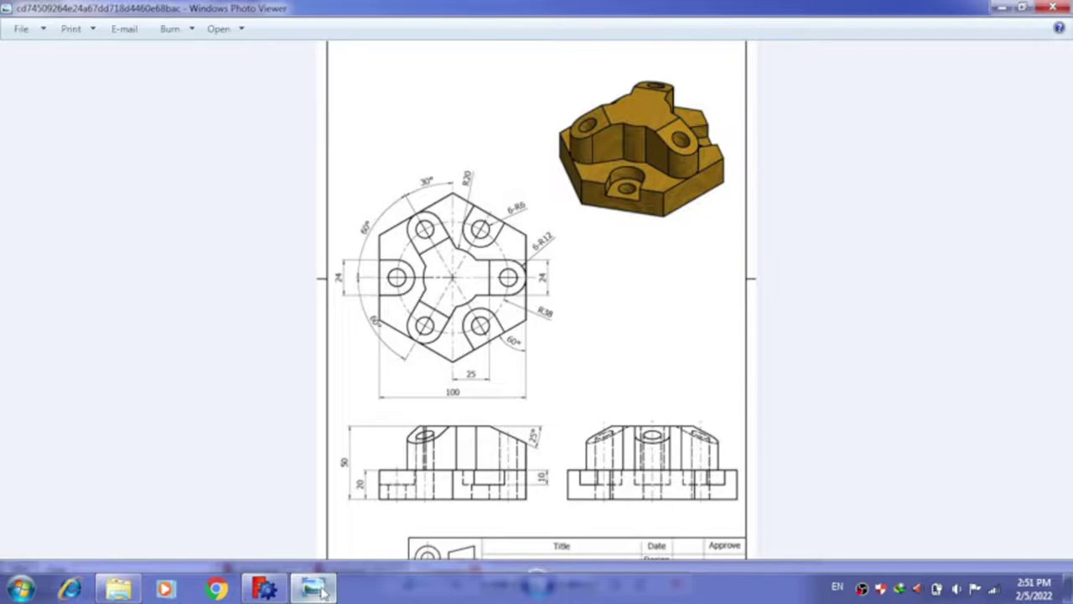
{"action": "left_click", "coordinate": [277, 590]}
{"action": "right_click_drag", "start_coordinate": [658, 375], "coordinate": [637, 322]}
{"action": "left_click_drag", "start_coordinate": [639, 322], "coordinate": [520, 223]}
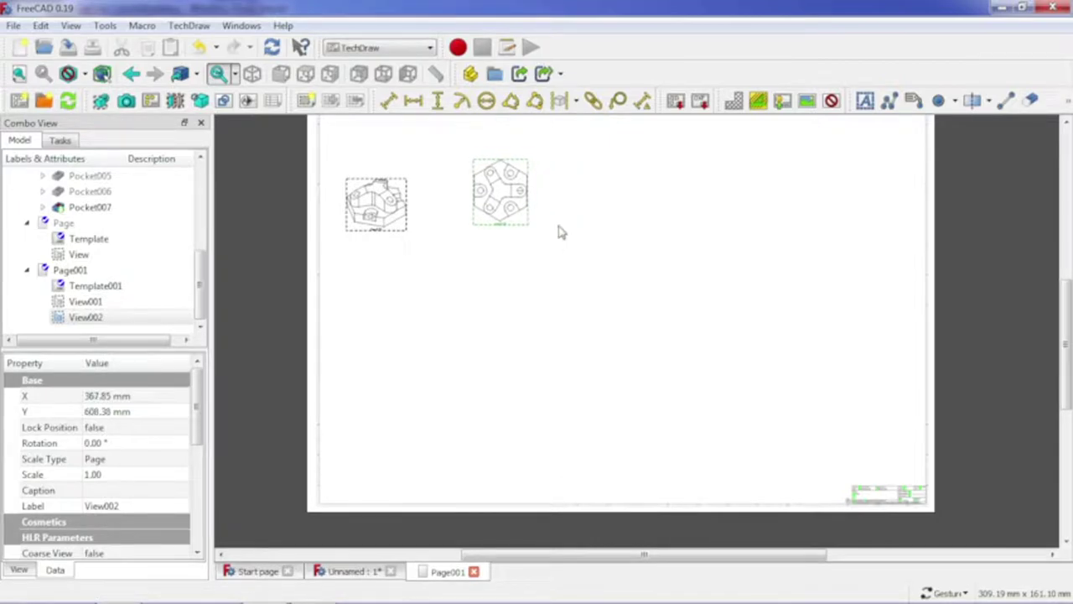
- Close Page001 and the template-based Page002, then insert a default A4 page, Page003, with title block
{"action": "scroll", "coordinate": [561, 232], "scroll_direction": "down", "scroll_amount": 1}
{"action": "scroll", "coordinate": [558, 231], "scroll_direction": "down", "scroll_amount": 1}
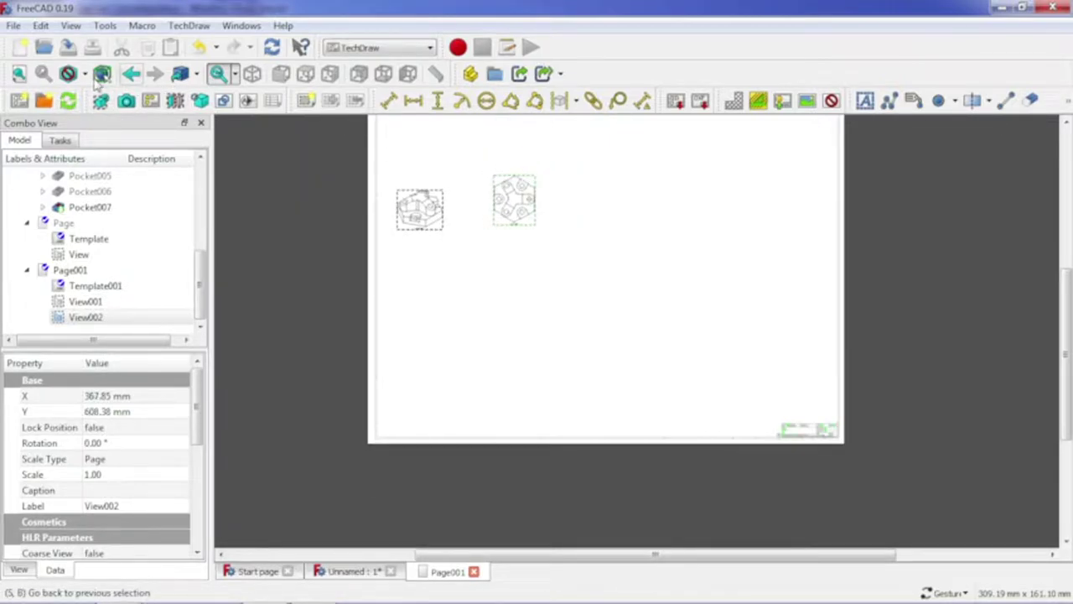
{"action": "left_click", "coordinate": [19, 74]}
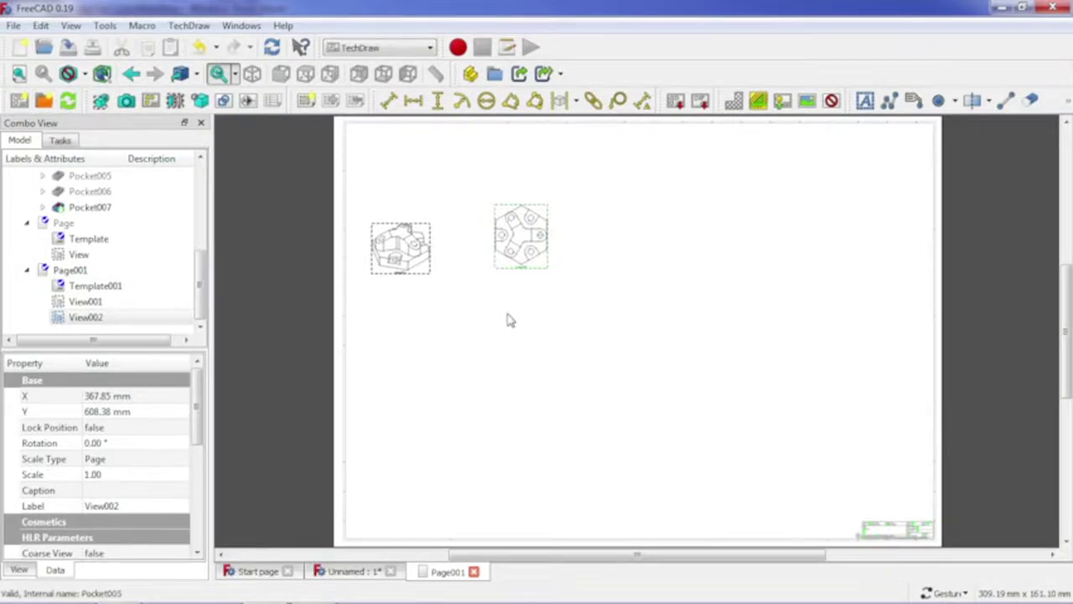
{"action": "left_click", "coordinate": [474, 571]}
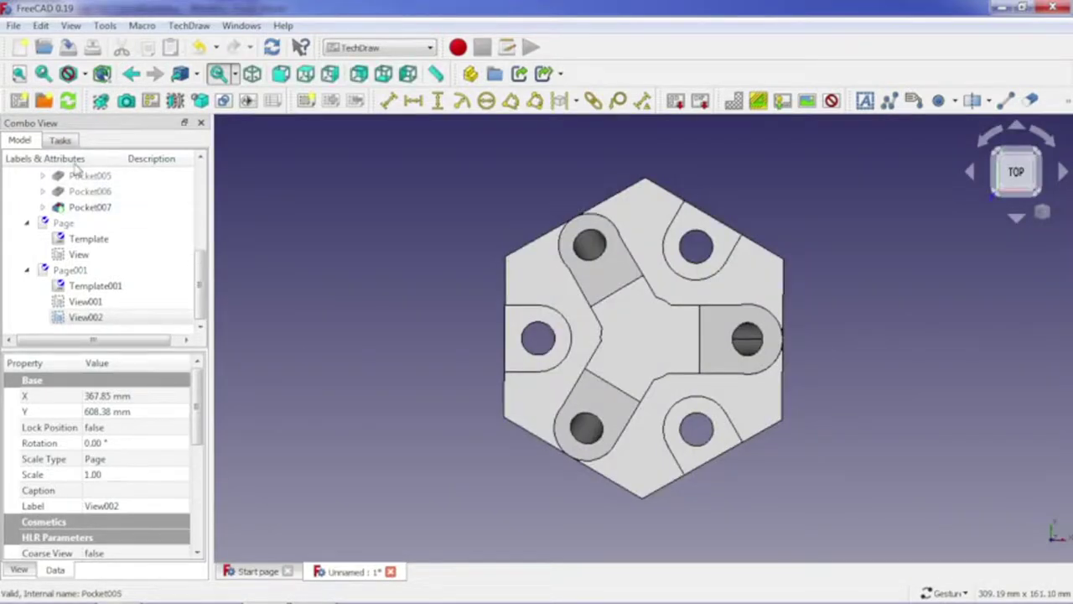
{"action": "left_click", "coordinate": [44, 101]}
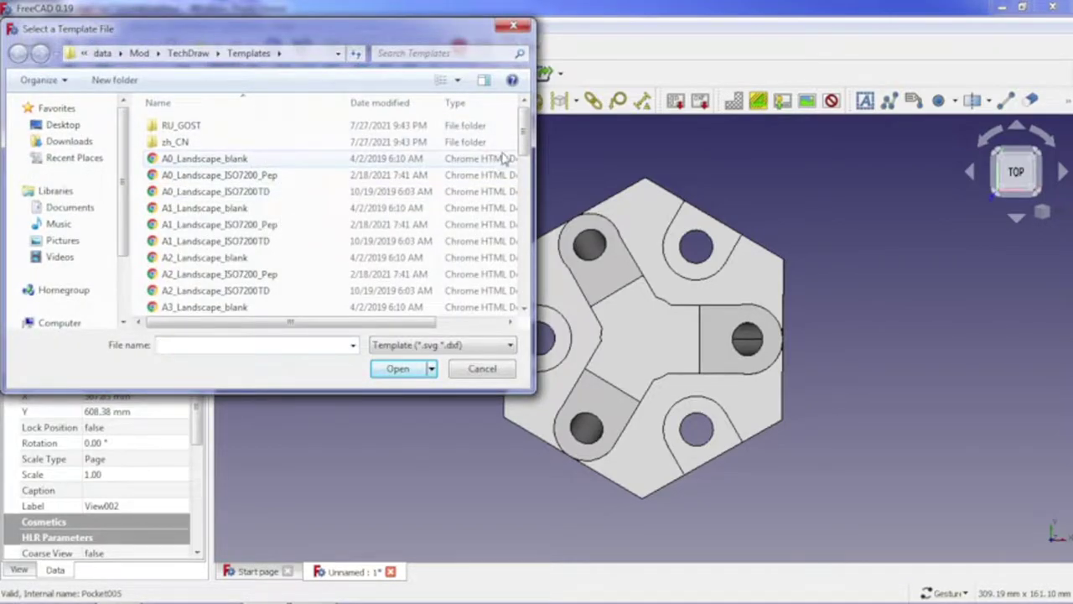
{"action": "left_click_drag", "start_coordinate": [526, 139], "coordinate": [525, 298]}
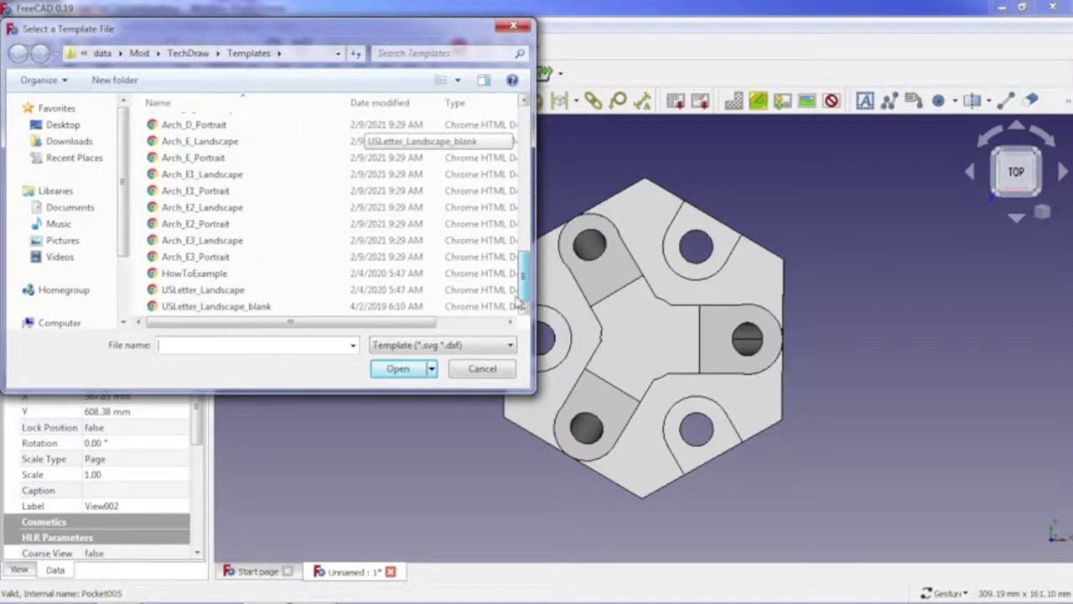
{"action": "double_click", "coordinate": [363, 307]}
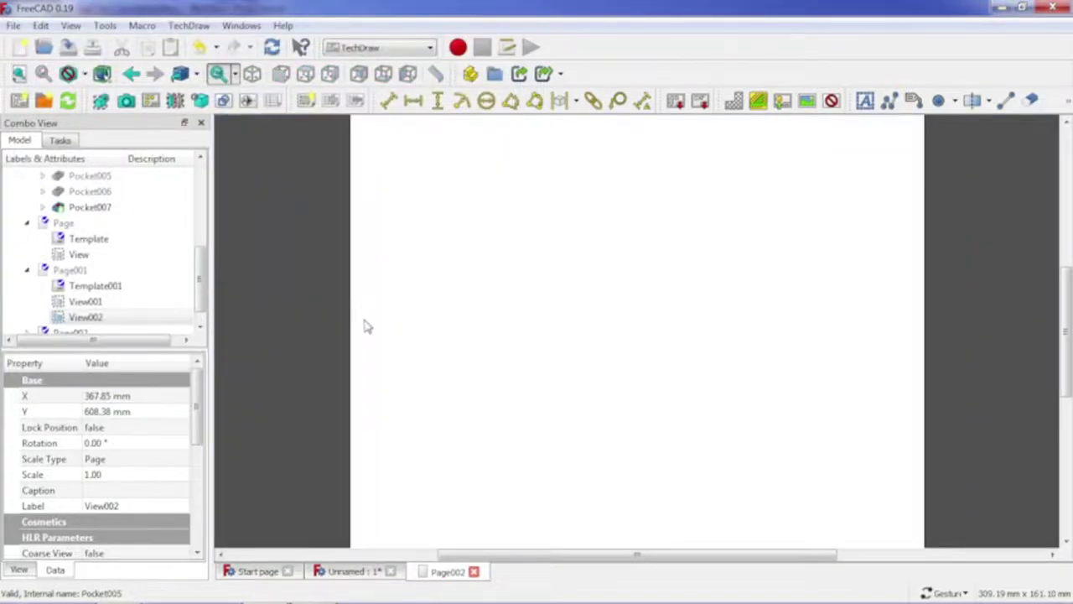
{"action": "left_click", "coordinate": [474, 572]}
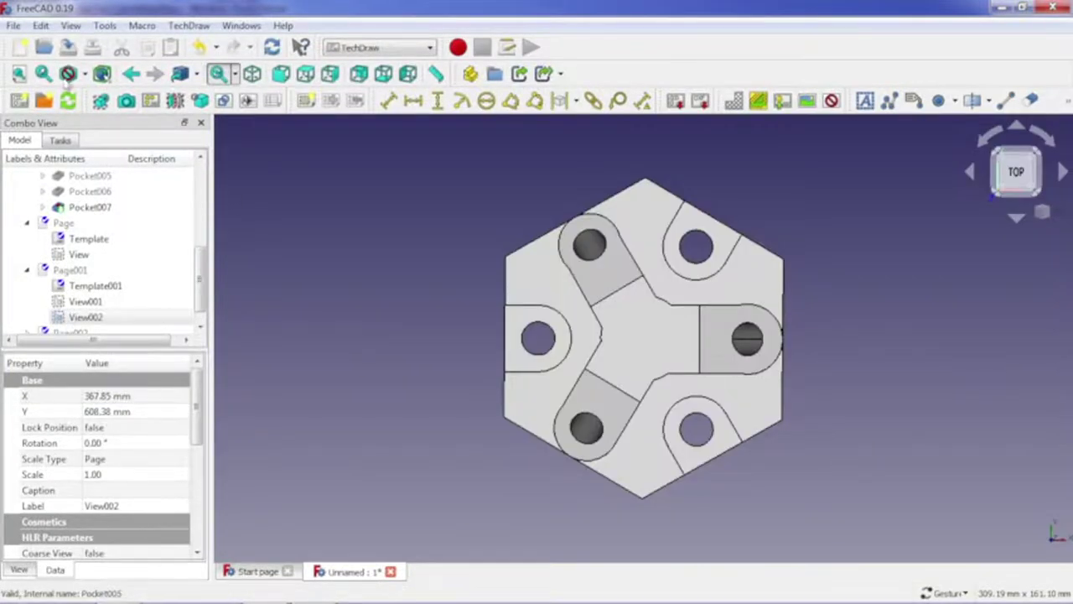
{"action": "left_click", "coordinate": [21, 101]}
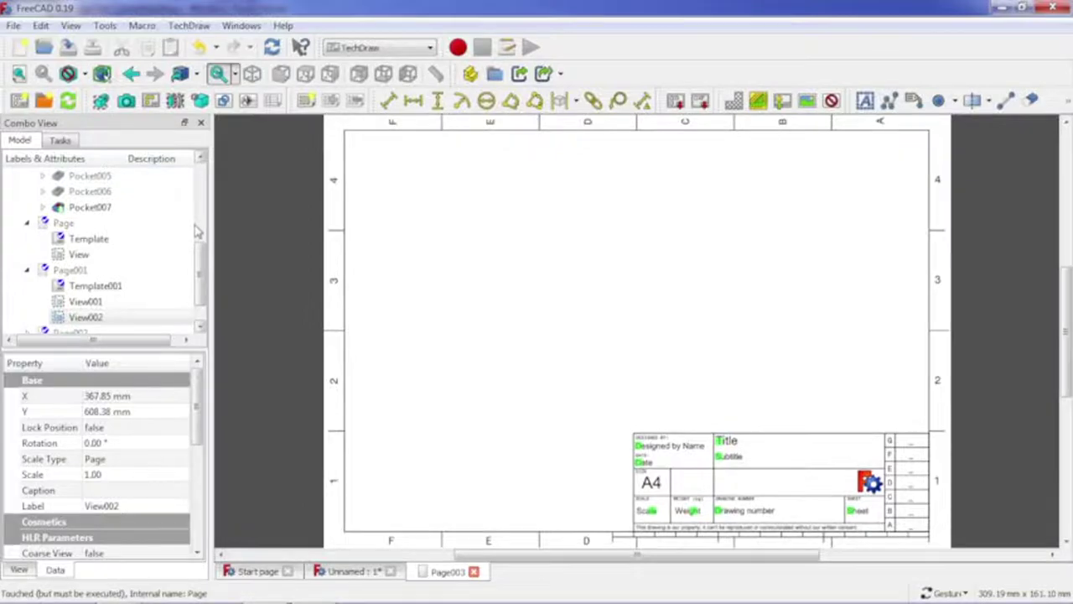
- Turn the 3D model to isometric, select the bracket's Body, and return to Page003
{"action": "left_click", "coordinate": [366, 571]}
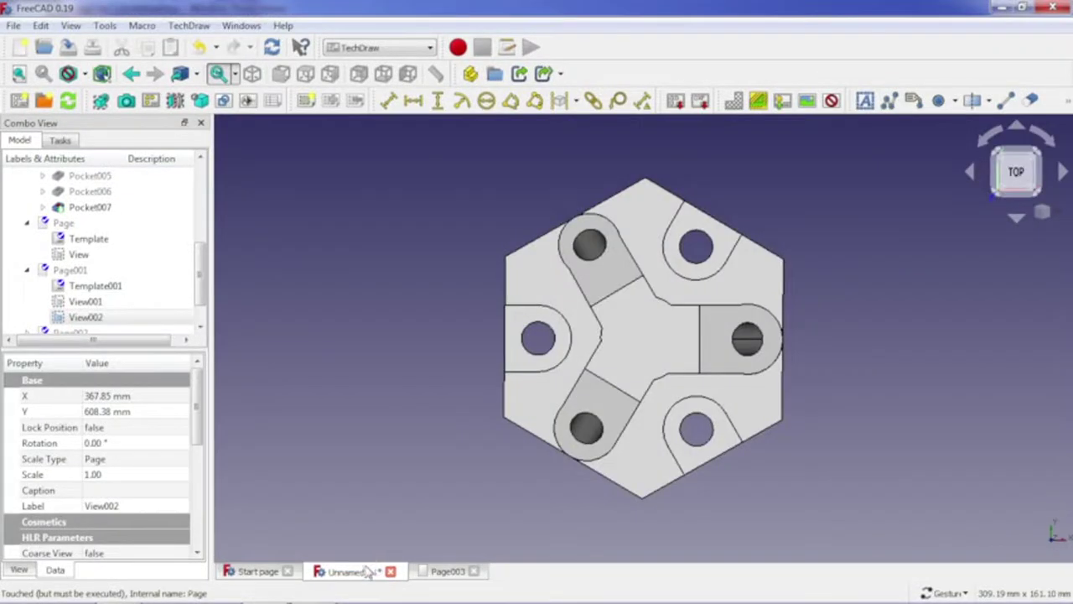
{"action": "left_click", "coordinate": [1039, 195]}
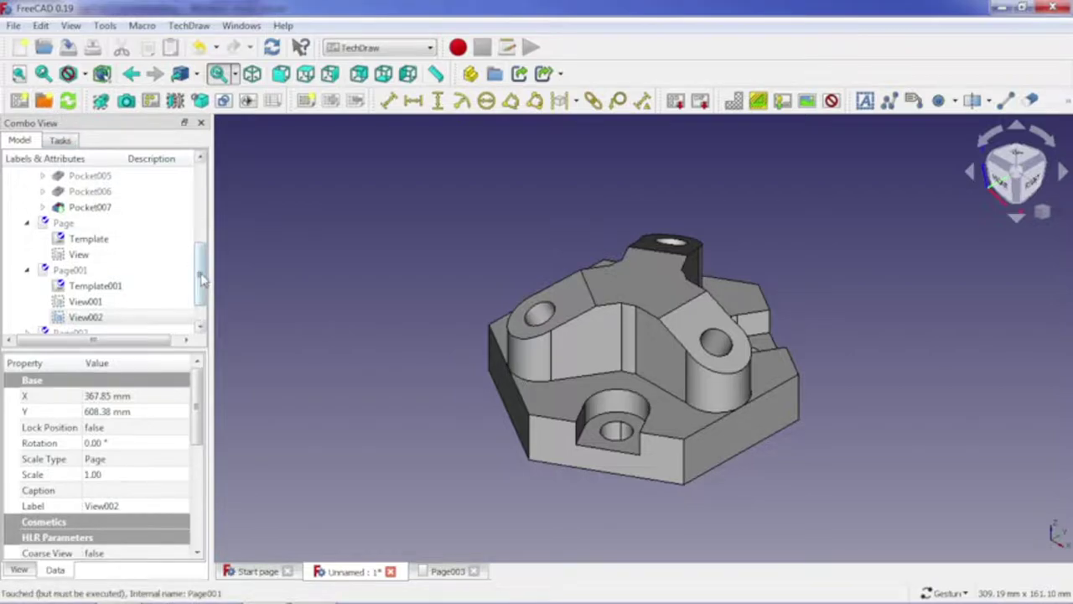
{"action": "scroll", "coordinate": [113, 243], "scroll_direction": "up", "scroll_amount": 5}
{"action": "left_click", "coordinate": [101, 204]}
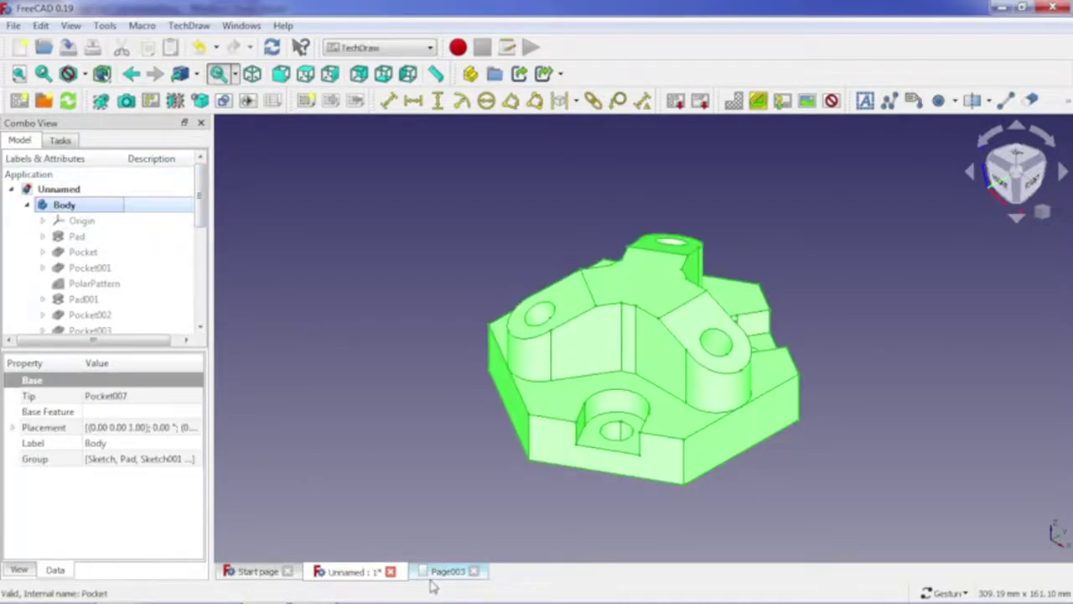
{"action": "left_click", "coordinate": [444, 571]}
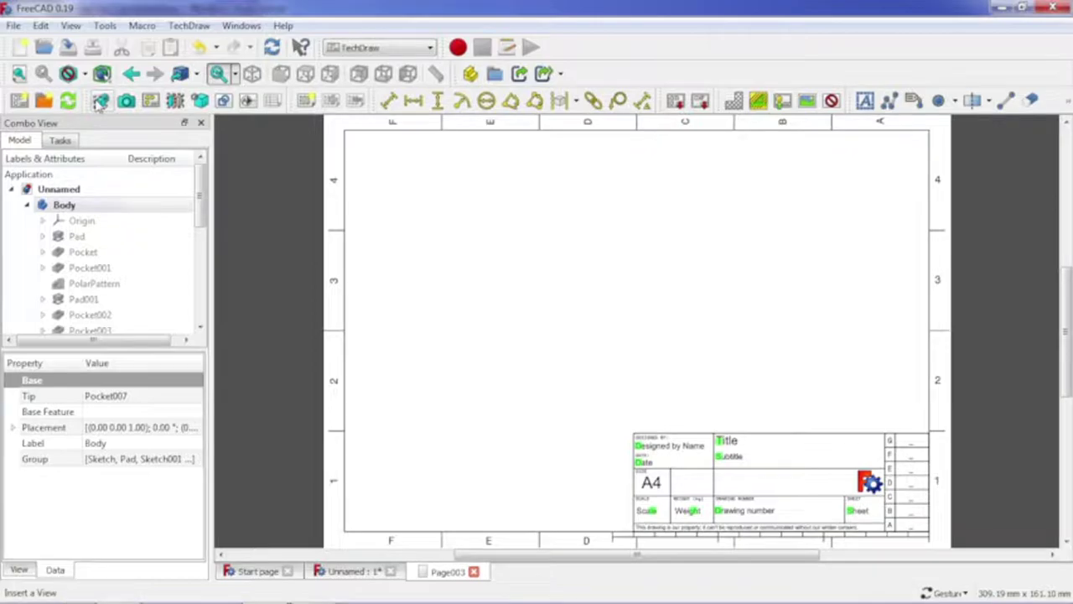
- Insert isometric View003 of the bracket at Page003's lower left
{"action": "left_click", "coordinate": [100, 101]}
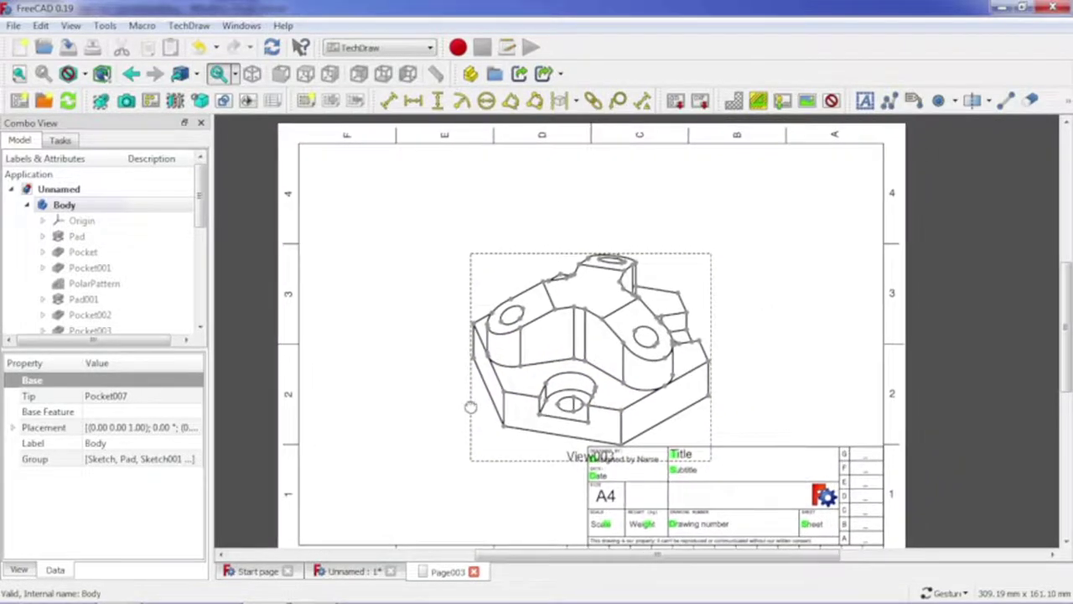
{"action": "mouse_move", "coordinate": [513, 406]}
{"action": "left_mouse_down"}
{"action": "mouse_move", "coordinate": [411, 443]}
{"action": "mouse_move", "coordinate": [356, 503]}
{"action": "left_mouse_up"}
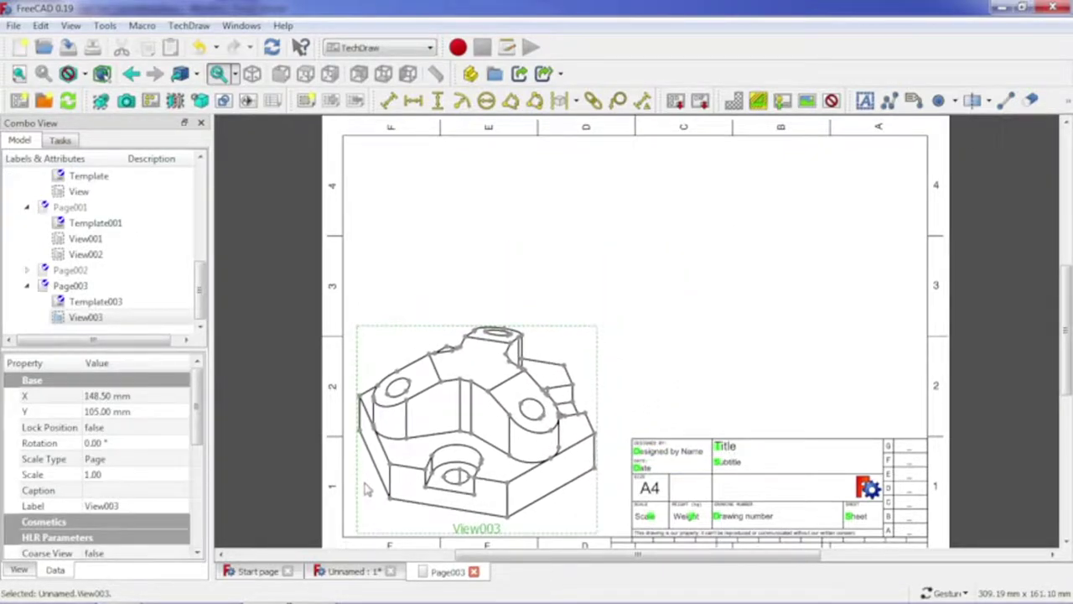
{"action": "left_click", "coordinate": [691, 375]}
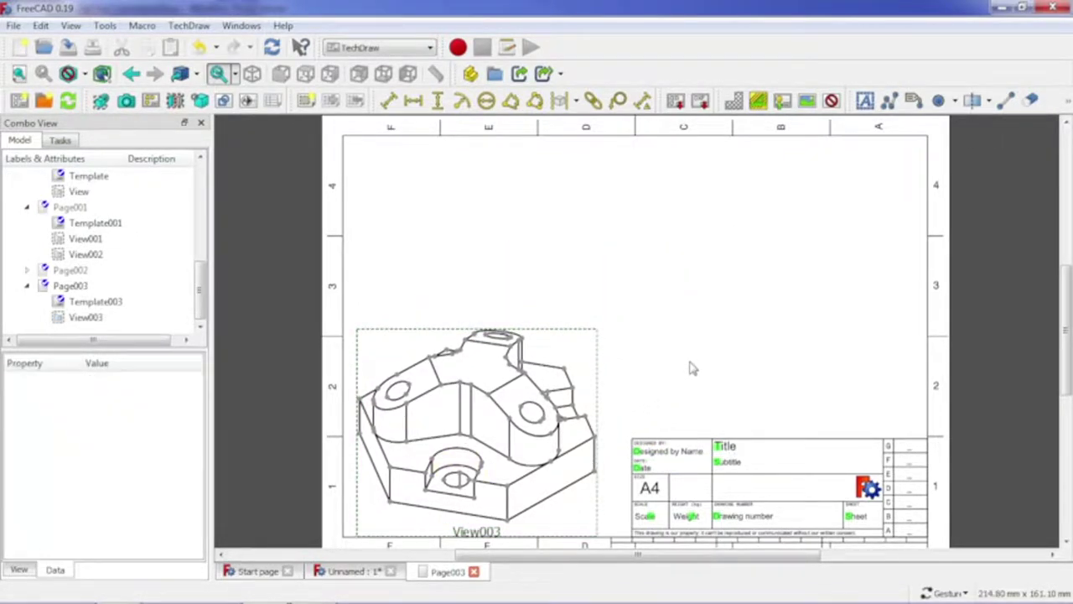
- Set the model to Top view, select Body, and place top View004 at the sheet's upper right
{"action": "key", "text": "ctrl+Tab"}
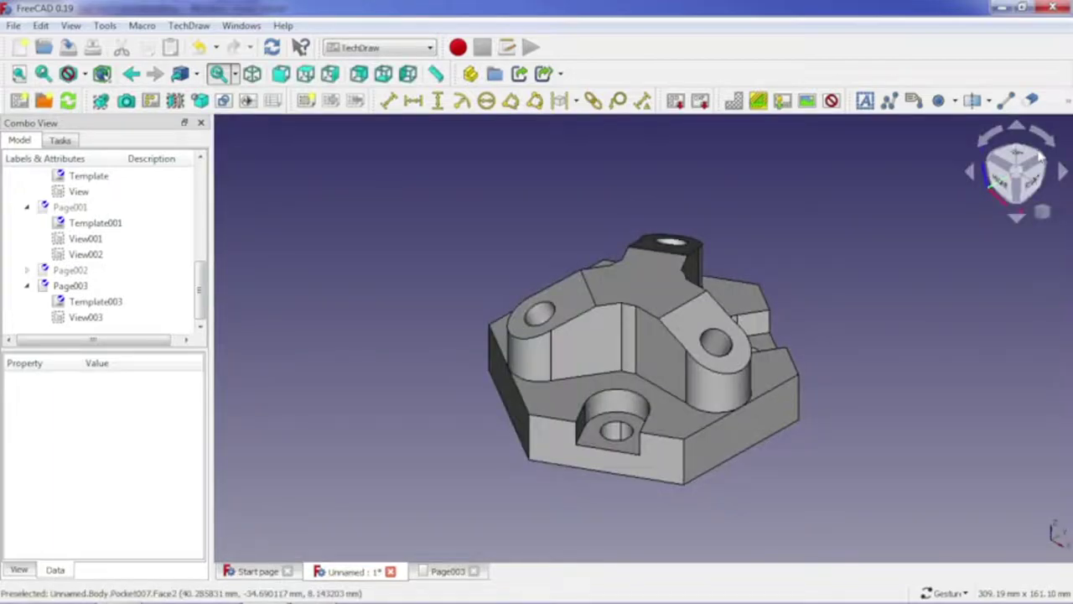
{"action": "left_click", "coordinate": [1018, 154]}
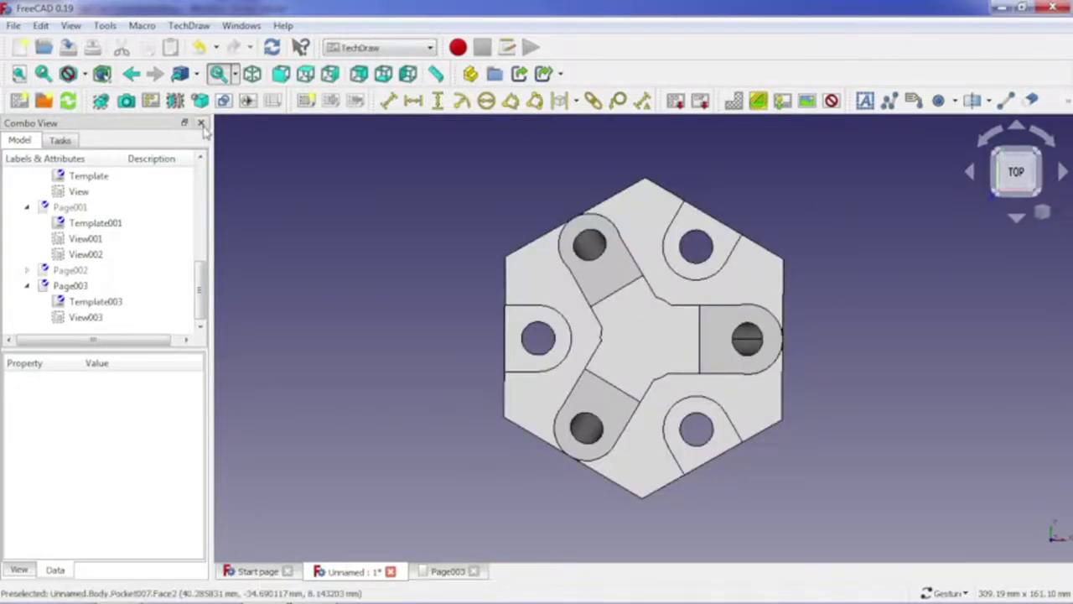
{"action": "mouse_move", "coordinate": [199, 304]}
{"action": "left_mouse_down"}
{"action": "mouse_move", "coordinate": [219, 202]}
{"action": "mouse_move", "coordinate": [162, 186]}
{"action": "left_mouse_up"}
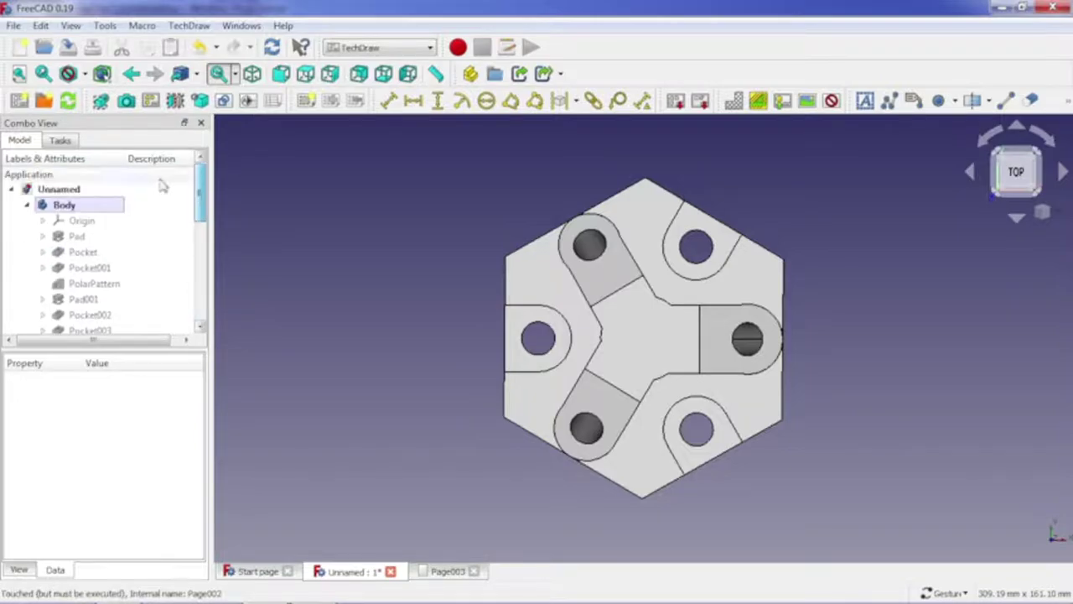
{"action": "left_click", "coordinate": [126, 208]}
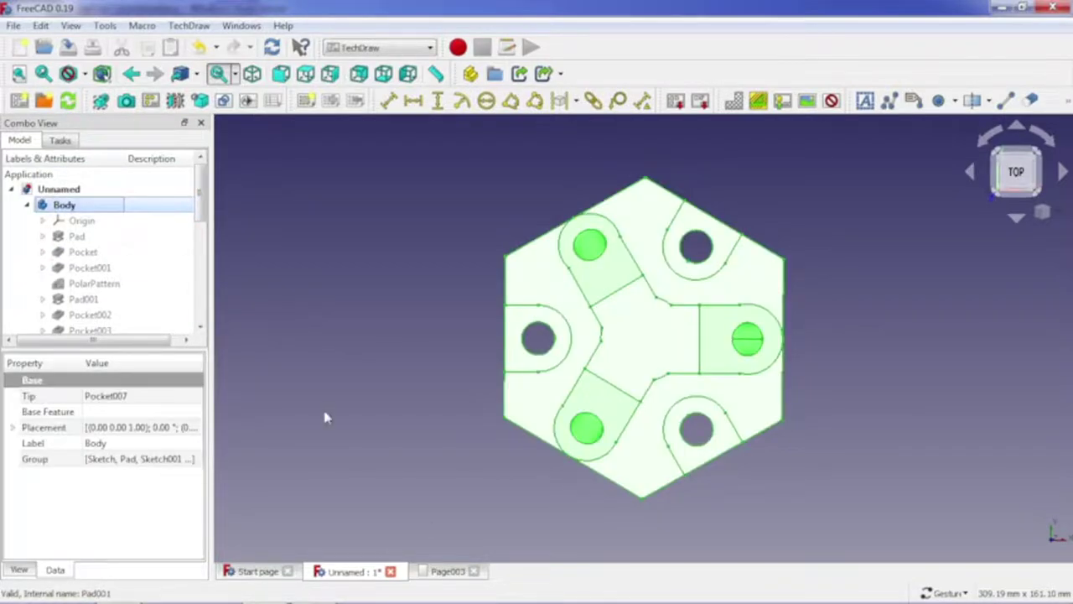
{"action": "left_click", "coordinate": [442, 571]}
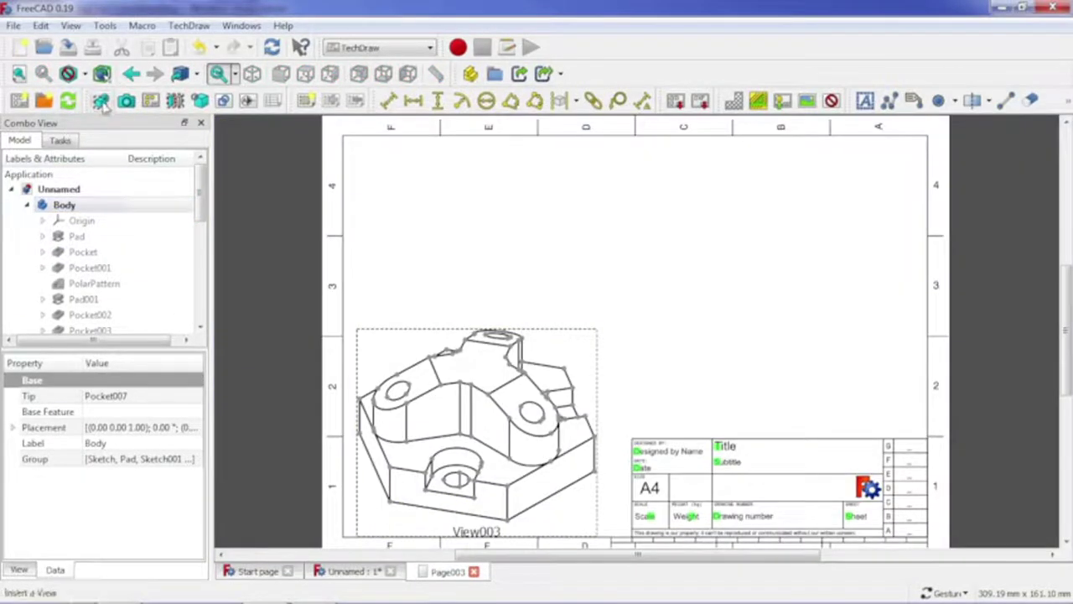
{"action": "mouse_move", "coordinate": [704, 220]}
{"action": "left_mouse_down"}
{"action": "mouse_move", "coordinate": [719, 162]}
{"action": "mouse_move", "coordinate": [758, 144]}
{"action": "mouse_move", "coordinate": [866, 174]}
{"action": "left_mouse_up"}
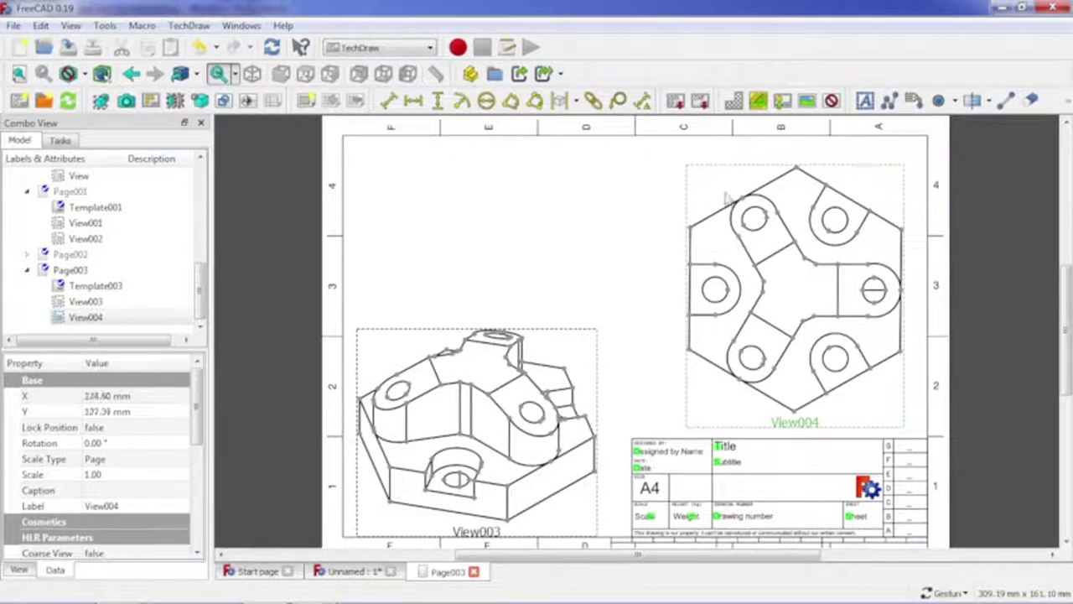
{"action": "left_click", "coordinate": [623, 202]}
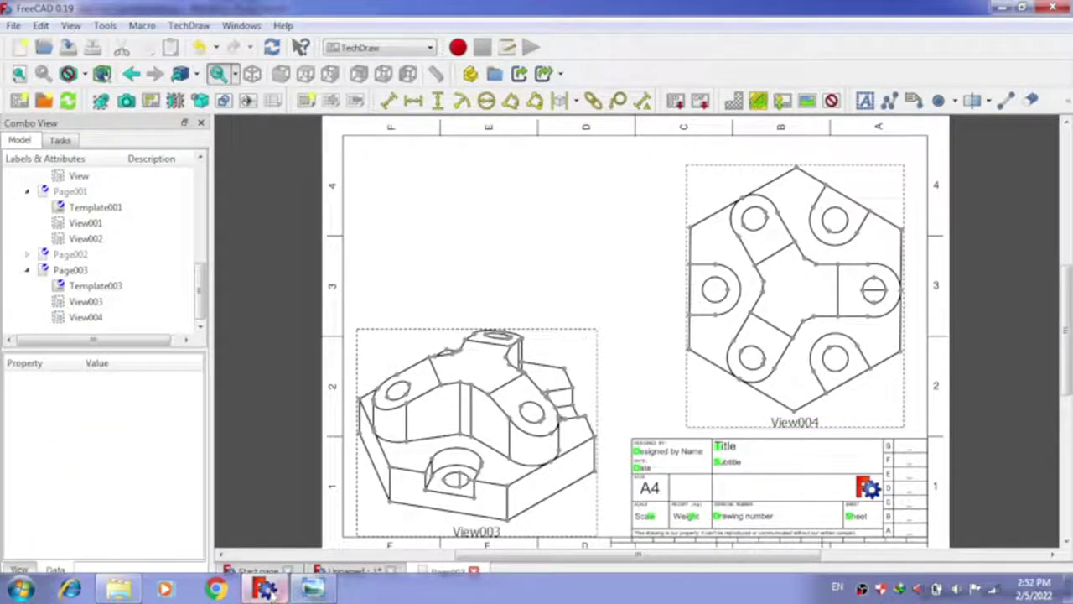
{"action": "left_click", "coordinate": [350, 571]}
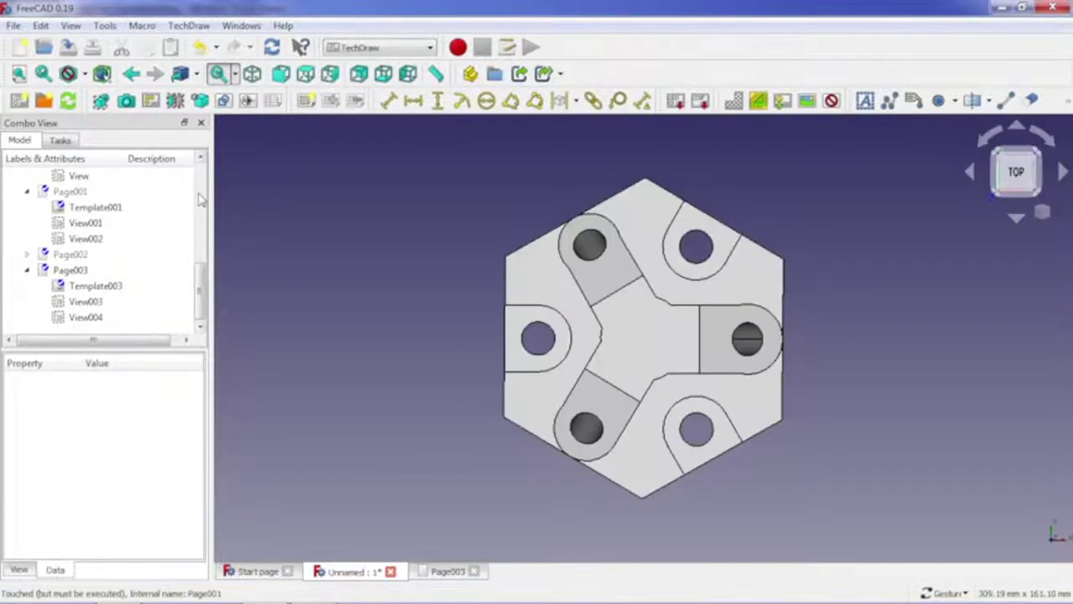
- Insert front View005 of the bracket and position it at upper left above the isometric view
{"action": "left_click", "coordinate": [1031, 201]}
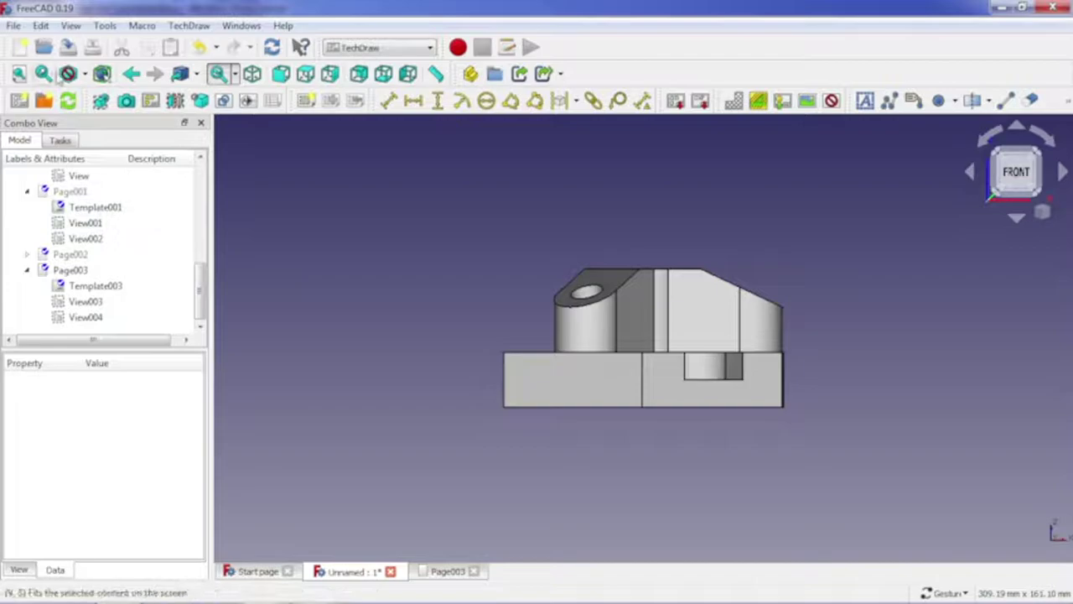
{"action": "scroll", "coordinate": [126, 251], "scroll_direction": "up", "scroll_amount": 10}
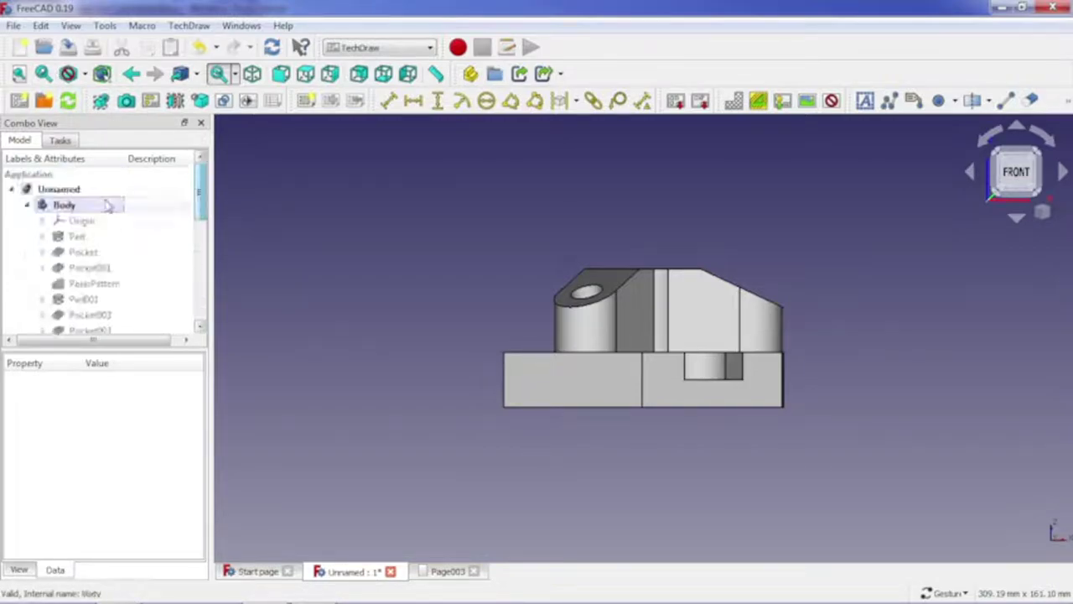
{"action": "left_click", "coordinate": [93, 204]}
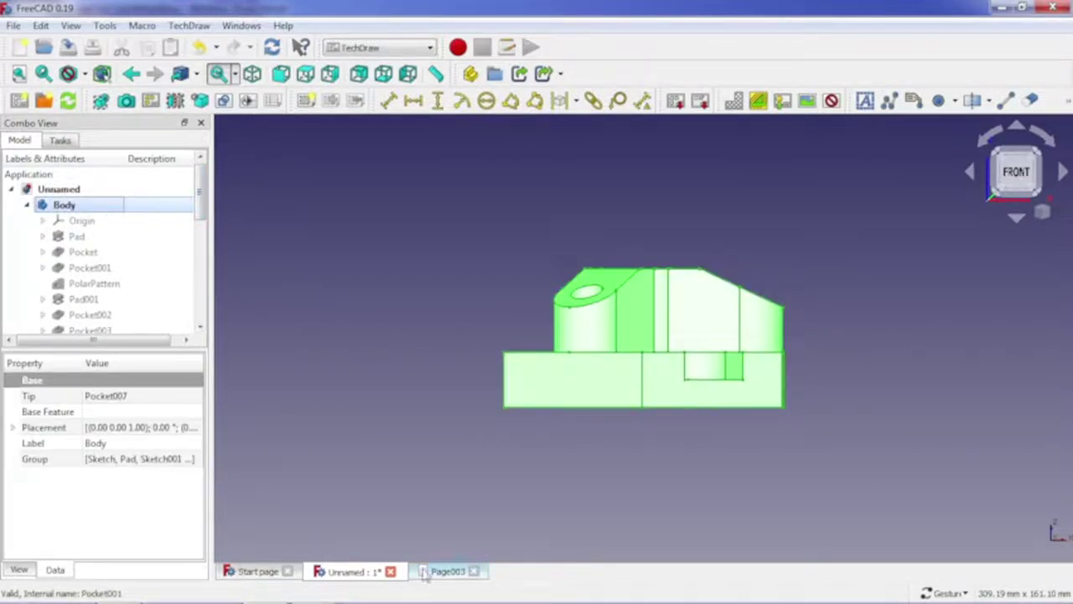
{"action": "left_click", "coordinate": [425, 572]}
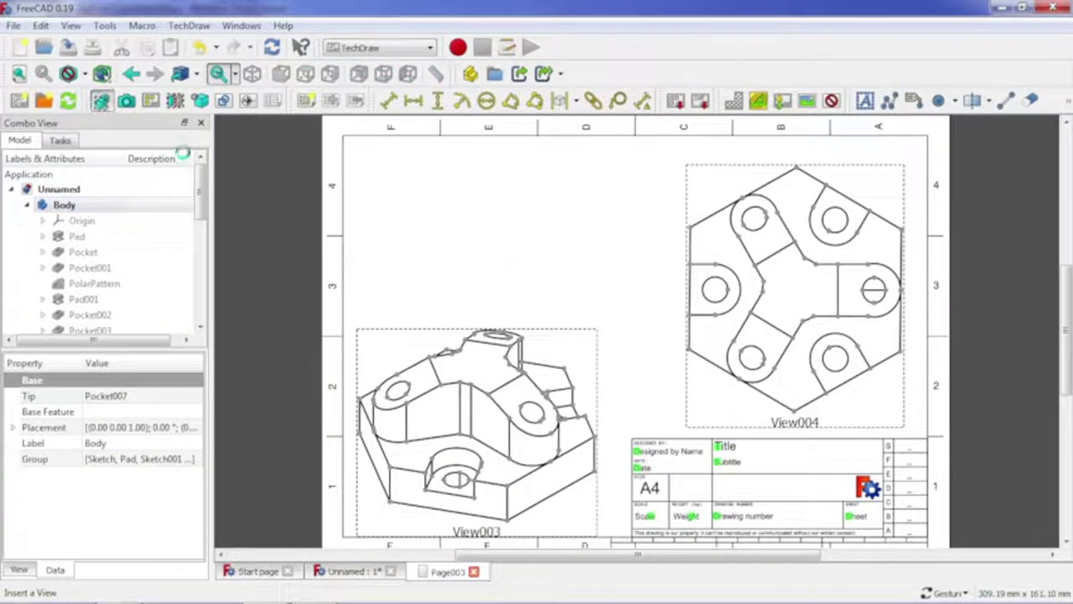
{"action": "left_click", "coordinate": [541, 279]}
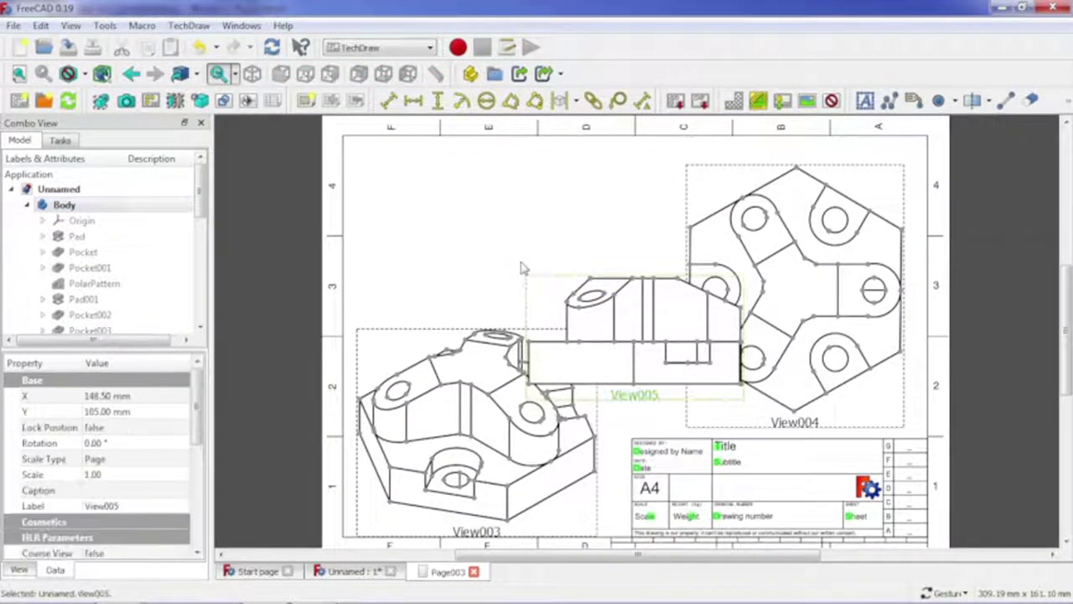
{"action": "left_click_drag", "start_coordinate": [522, 267], "coordinate": [401, 193]}
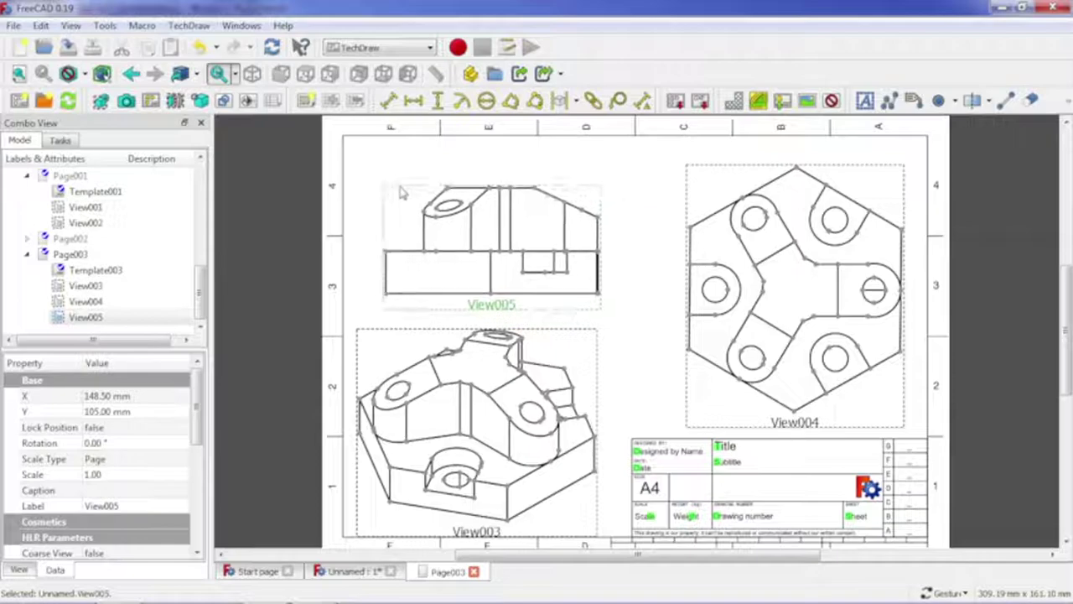
{"action": "left_click_drag", "start_coordinate": [401, 193], "coordinate": [392, 192]}
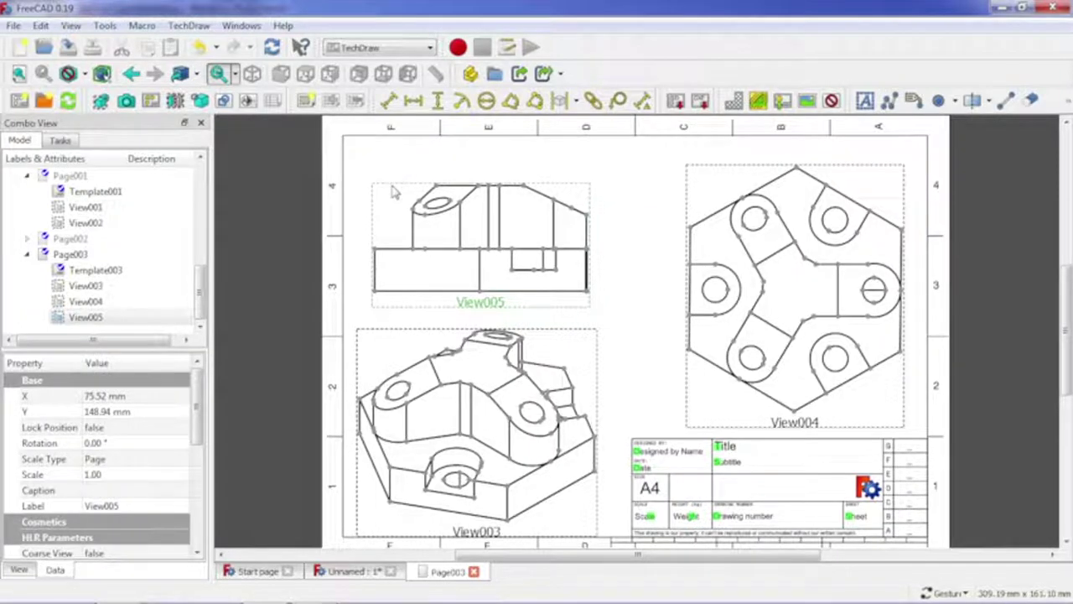
{"action": "left_click", "coordinate": [630, 300]}
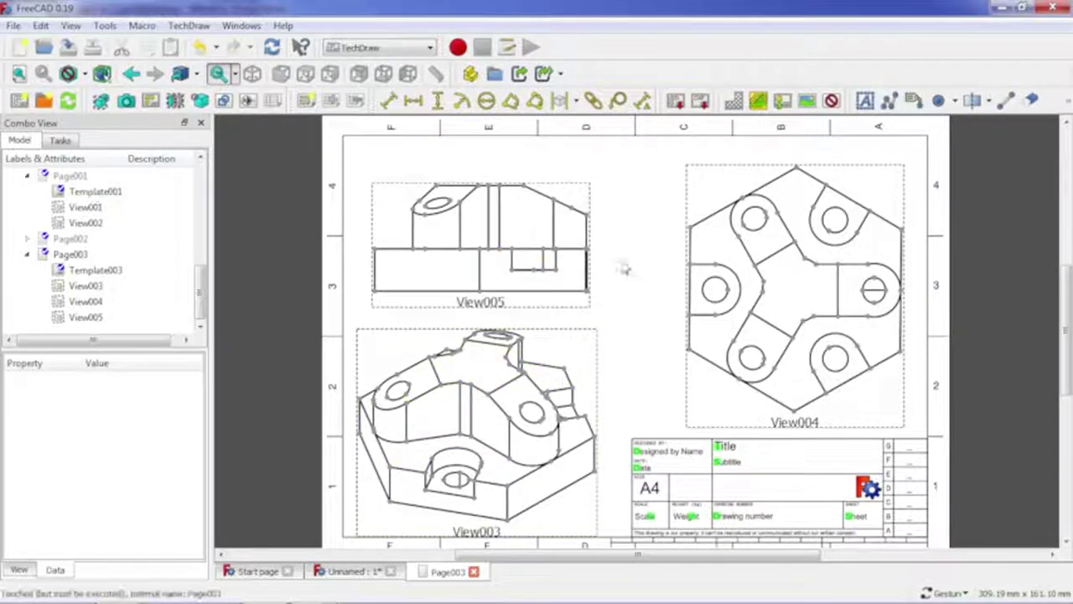
- Turn the 3D model to the left side view and then back to isometric
{"action": "left_click", "coordinate": [369, 574]}
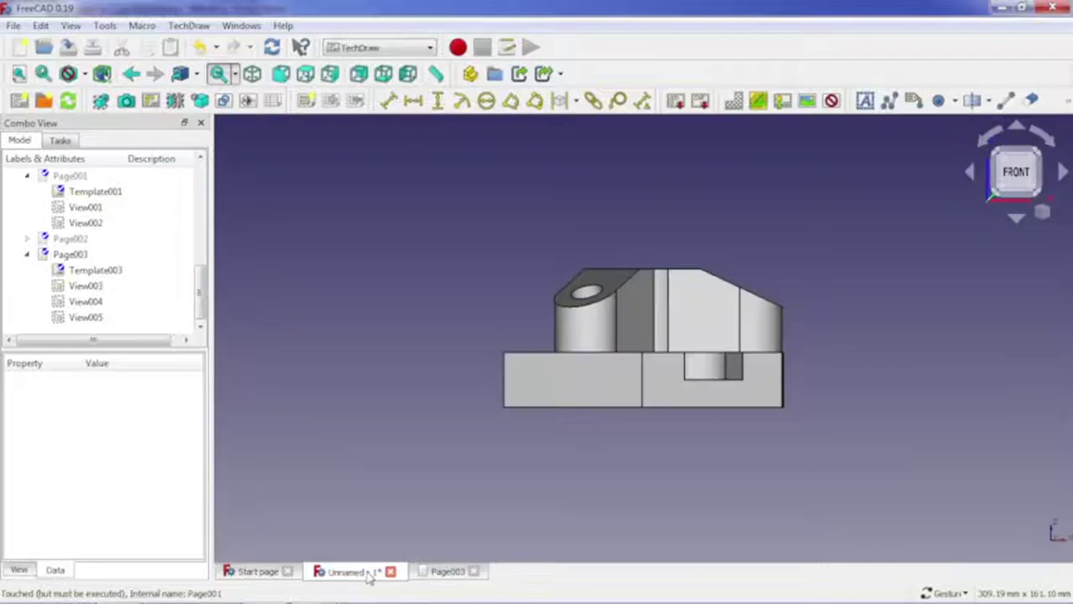
{"action": "left_click", "coordinate": [995, 156]}
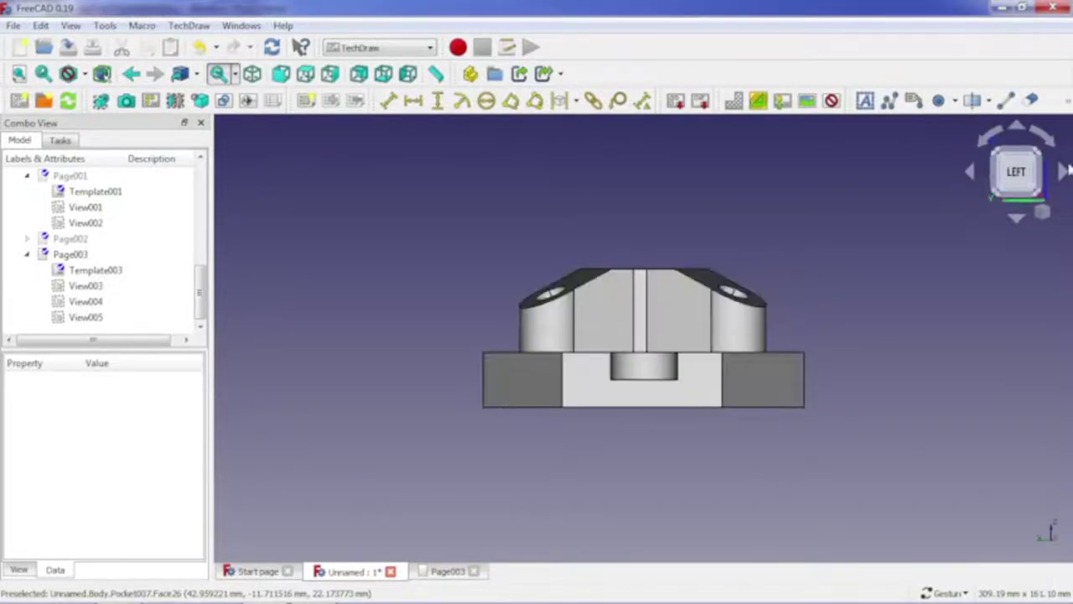
{"action": "left_click", "coordinate": [1041, 154]}
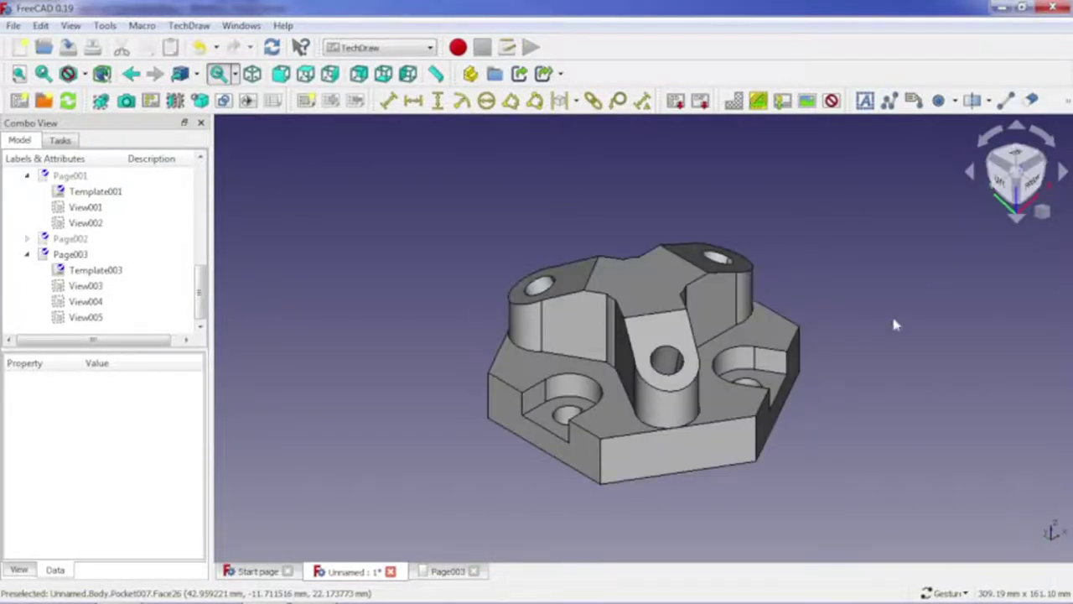